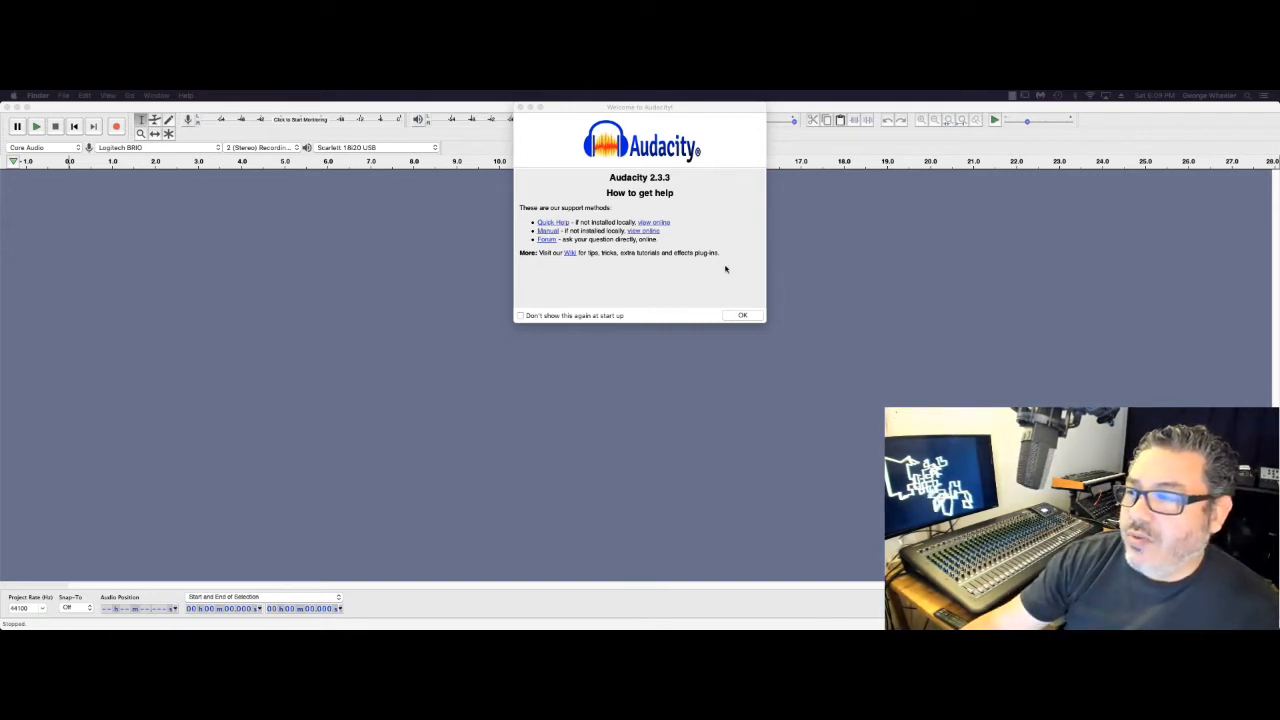
- Dismiss the welcome message and set both the playback and recording devices to Scarlett 18i20 USB in the preferences
click(741, 316)
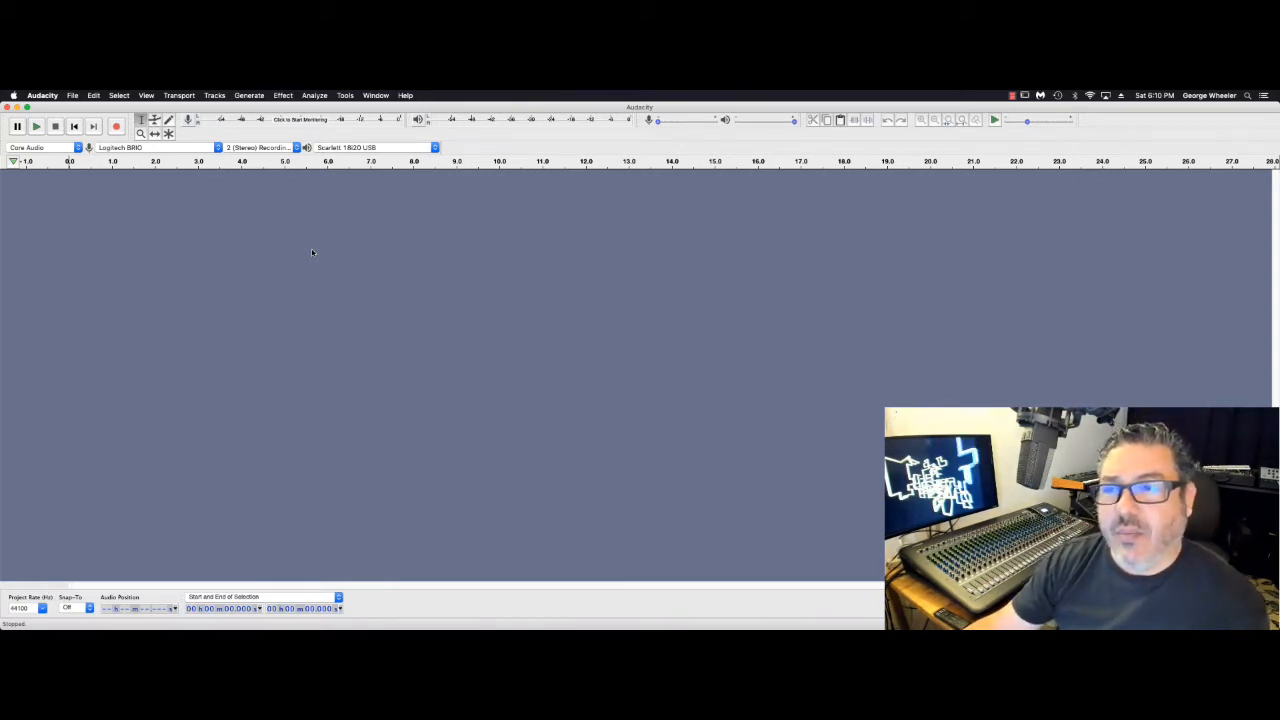
click(42, 95)
click(55, 121)
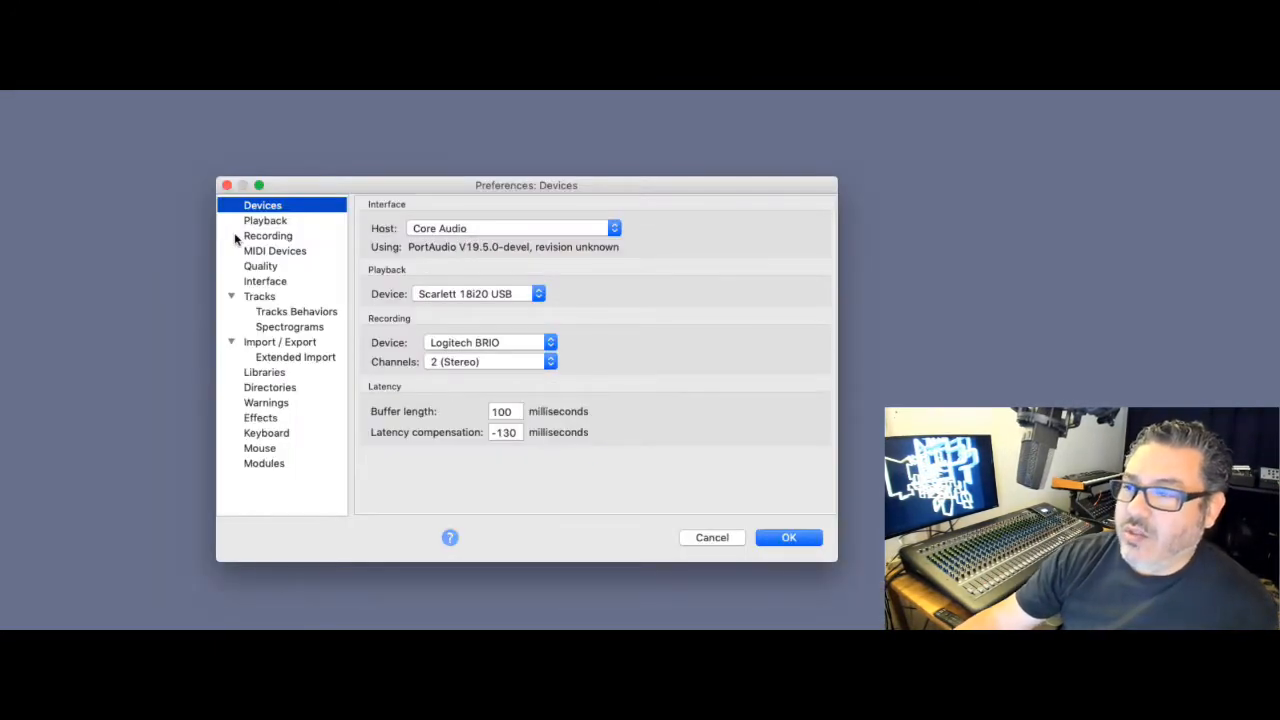
click(529, 298)
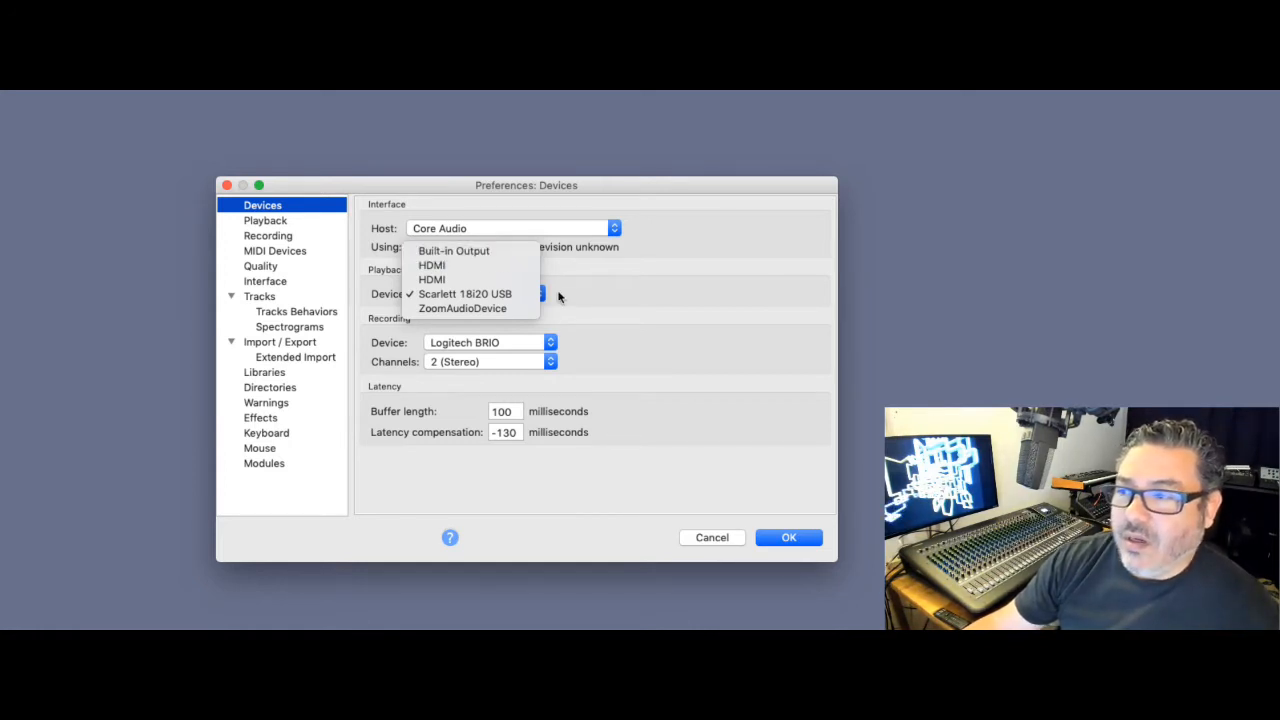
click(480, 296)
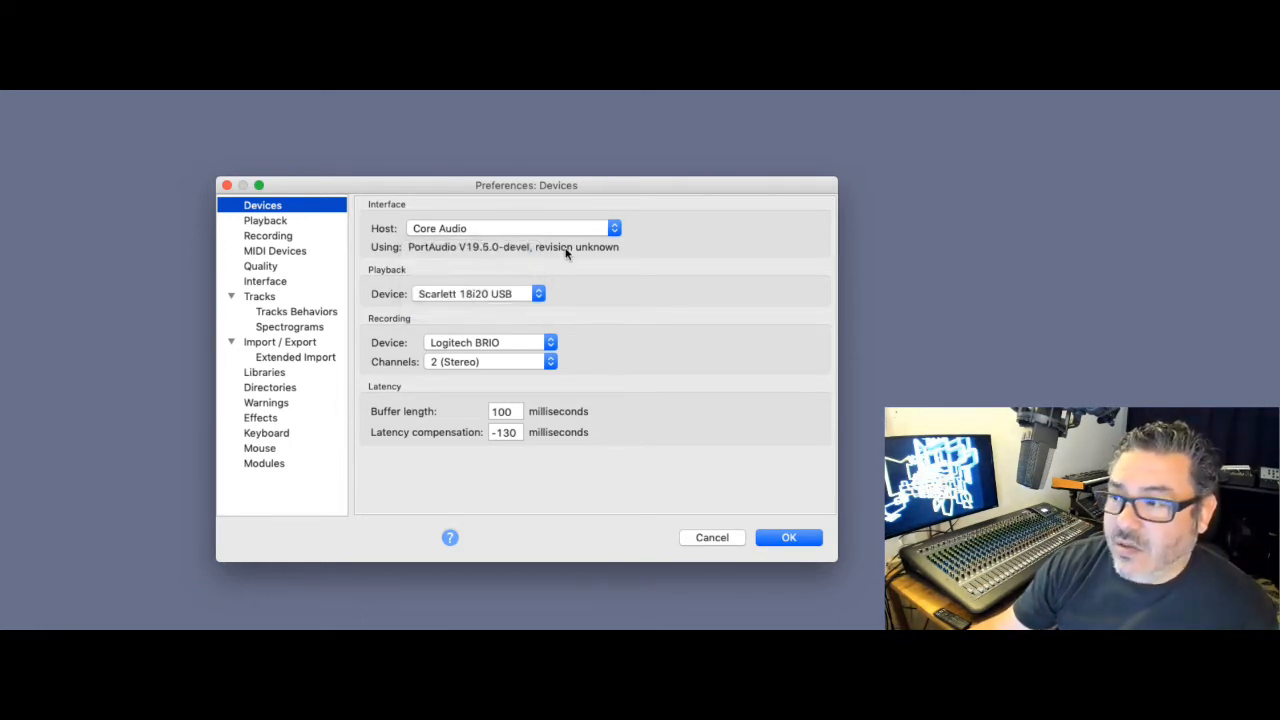
click(550, 343)
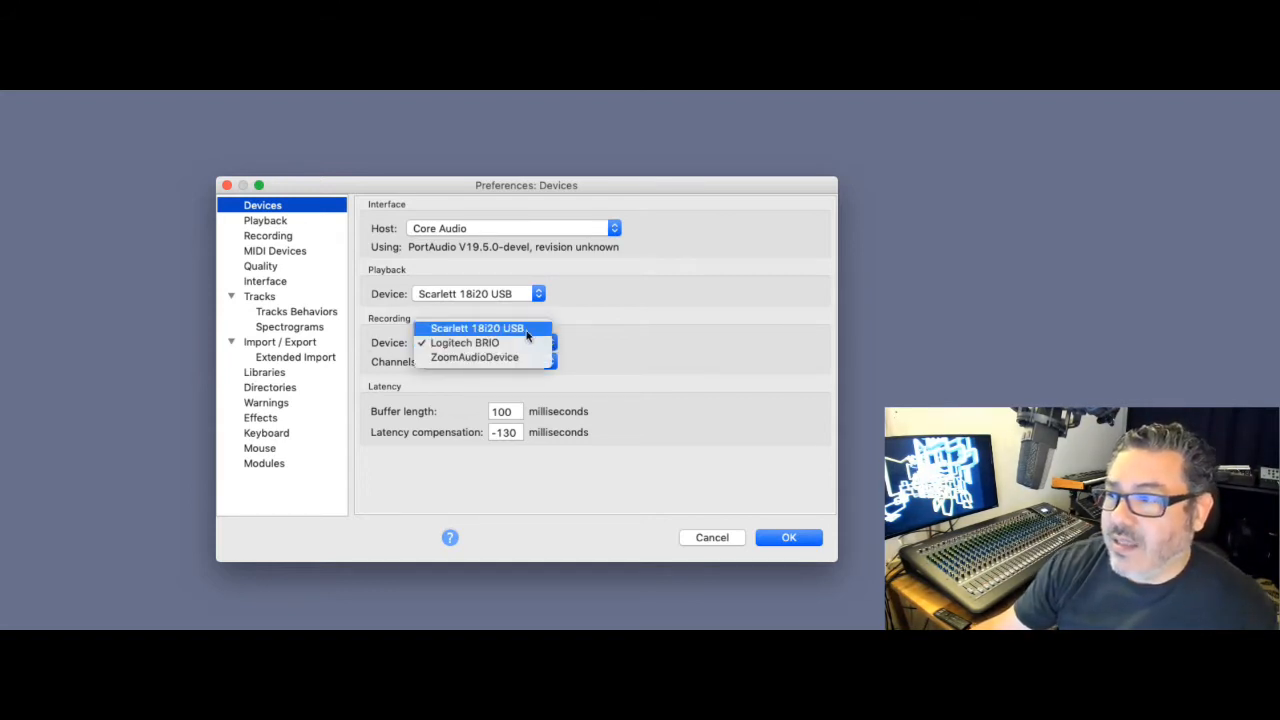
click(527, 332)
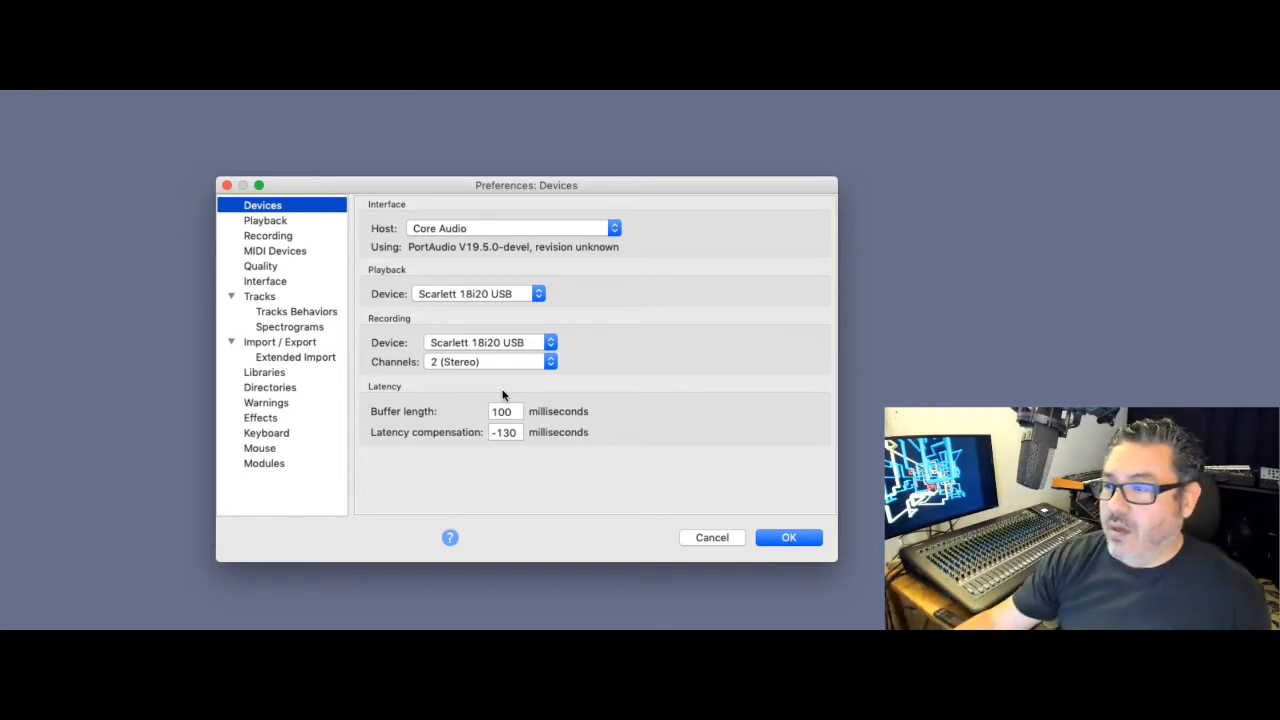
- Set the default sample rate to 44100 Hz and the default sample format to 24-bit, and apply the preferences
click(269, 238)
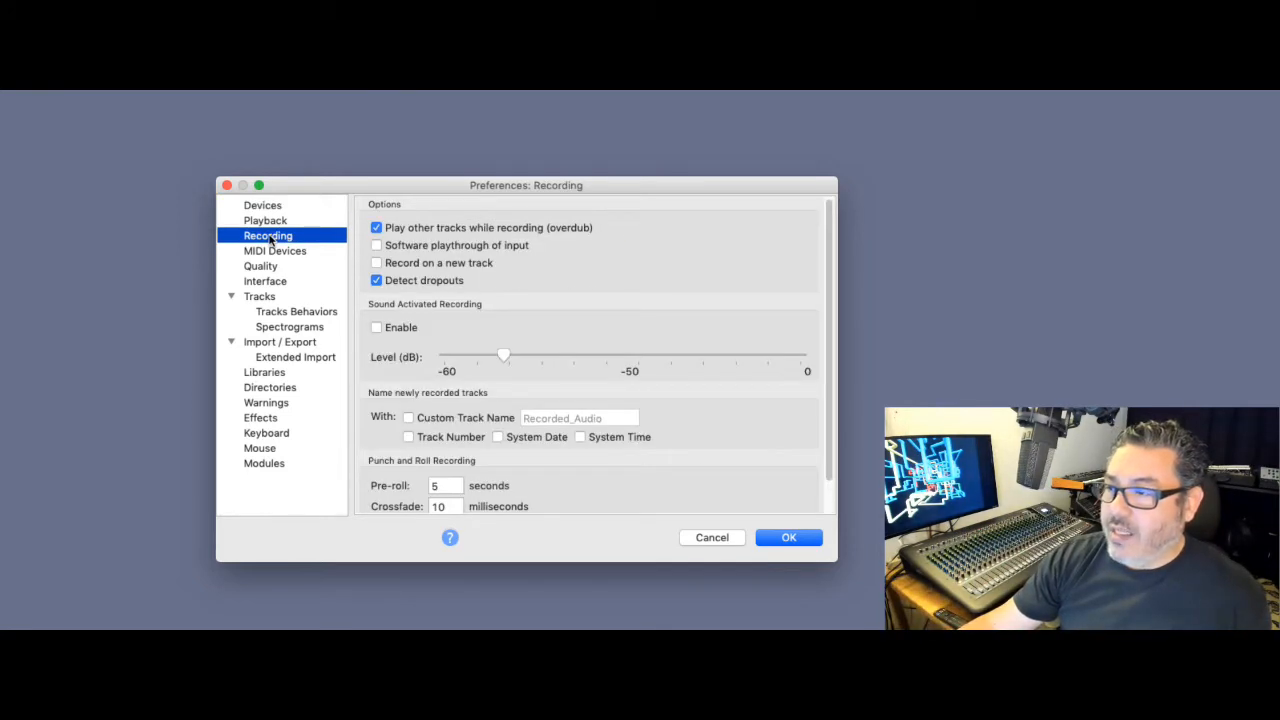
click(264, 267)
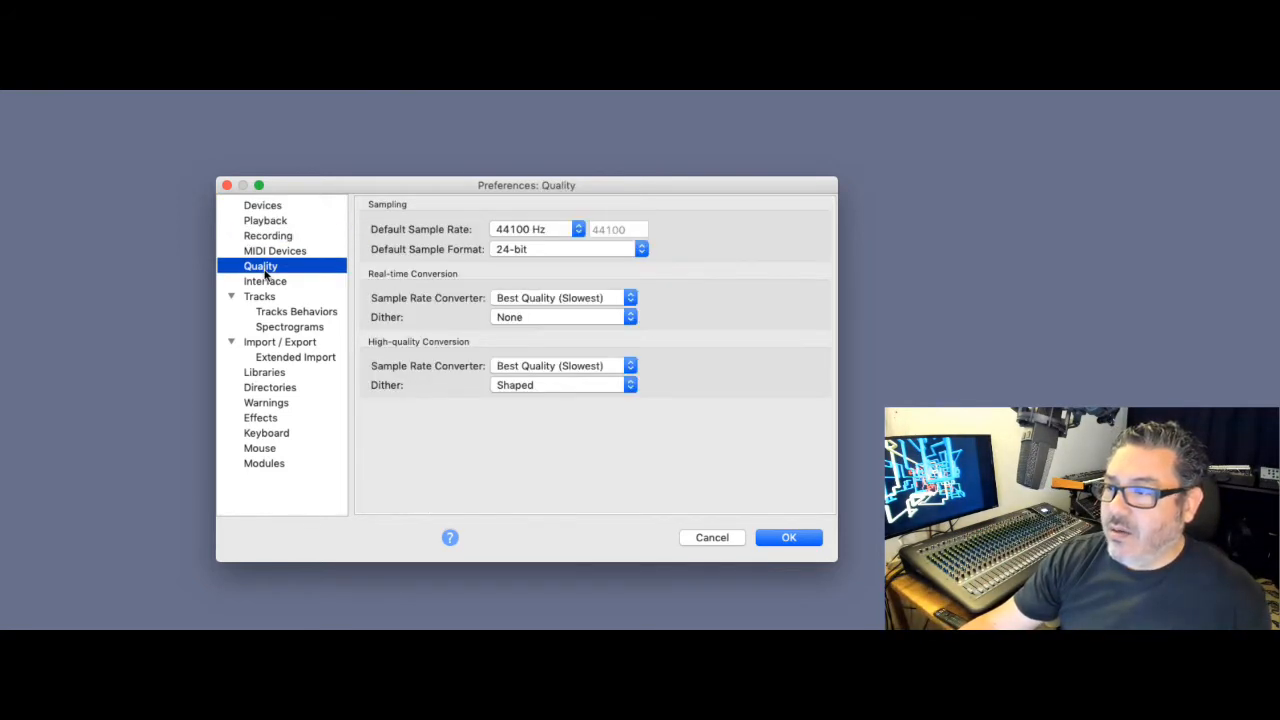
click(533, 230)
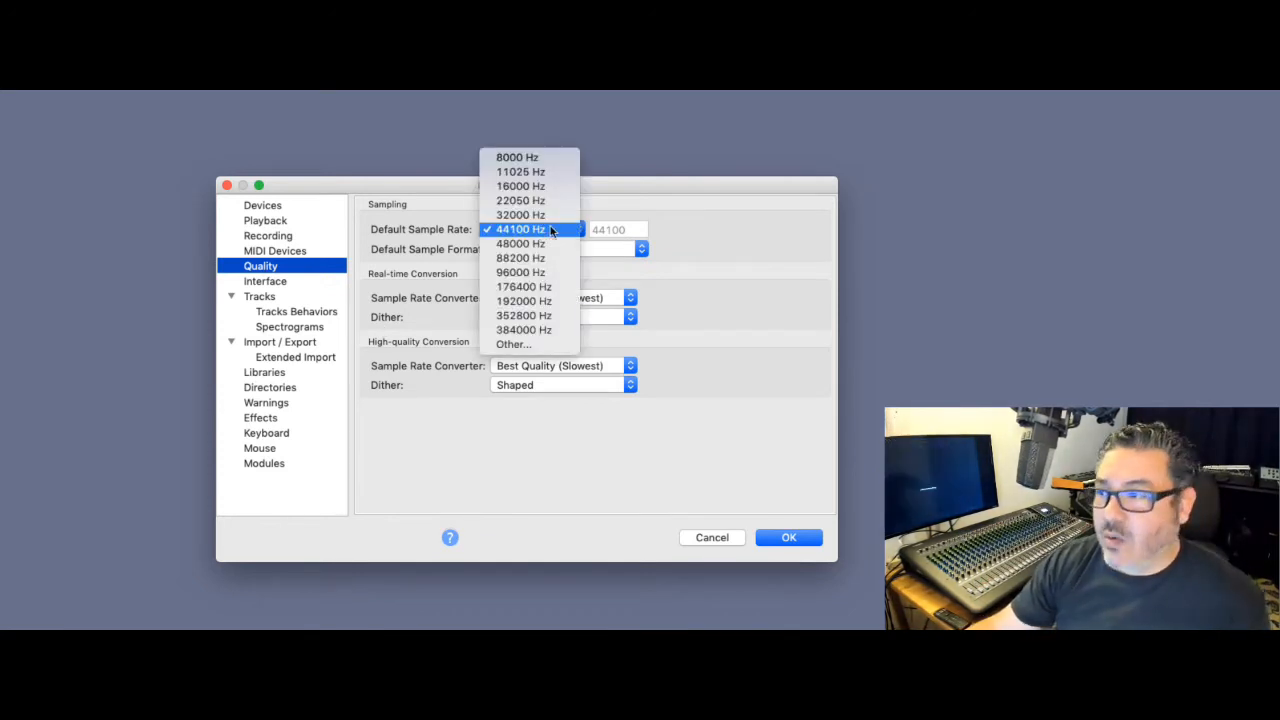
click(551, 231)
click(551, 250)
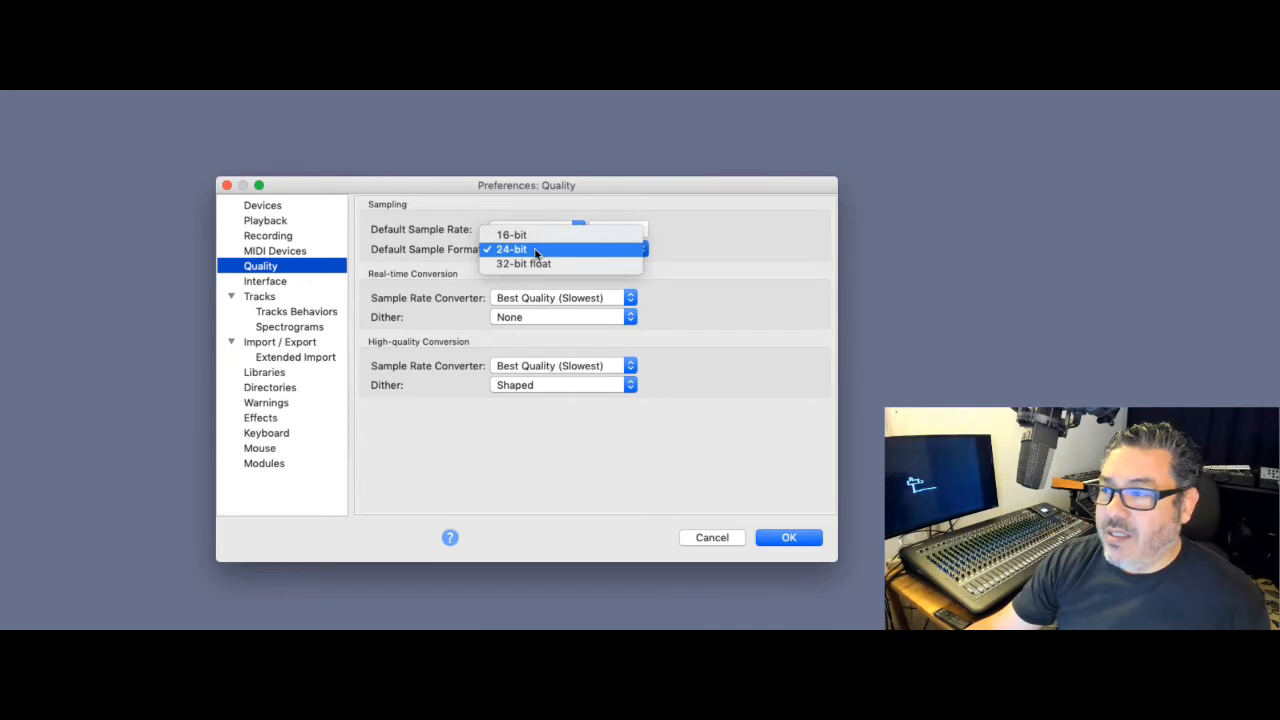
click(534, 253)
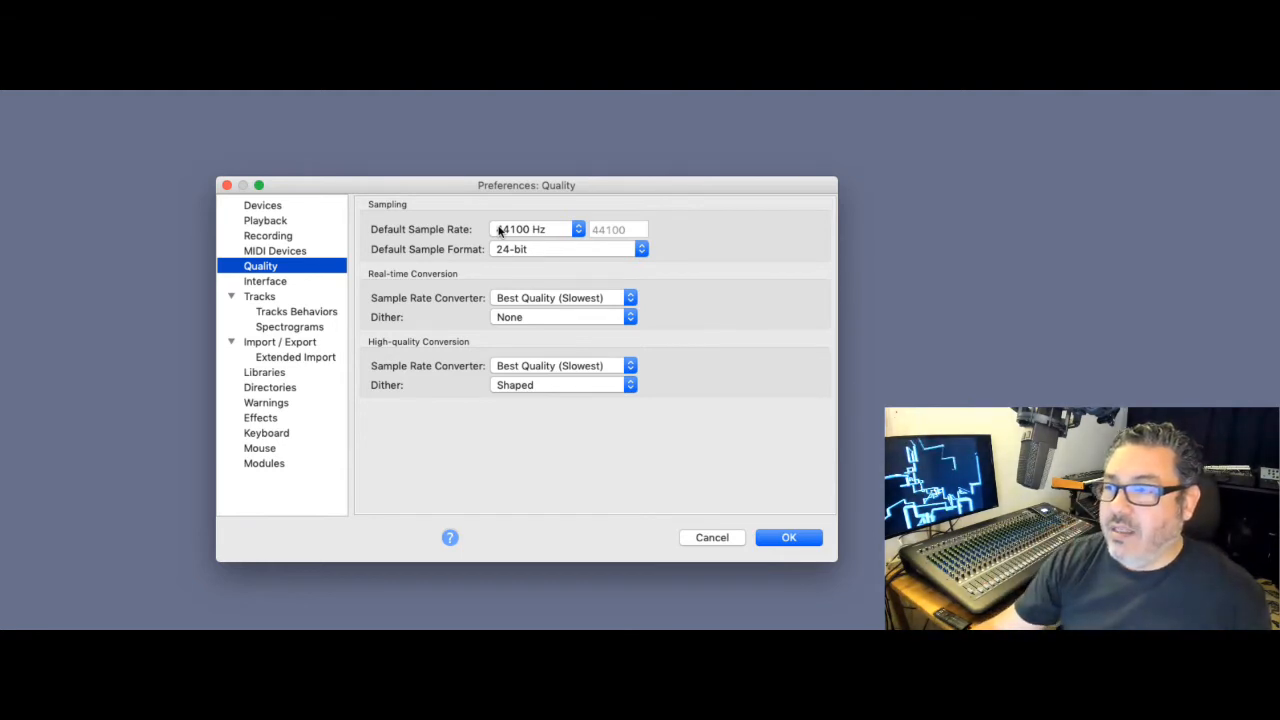
click(543, 250)
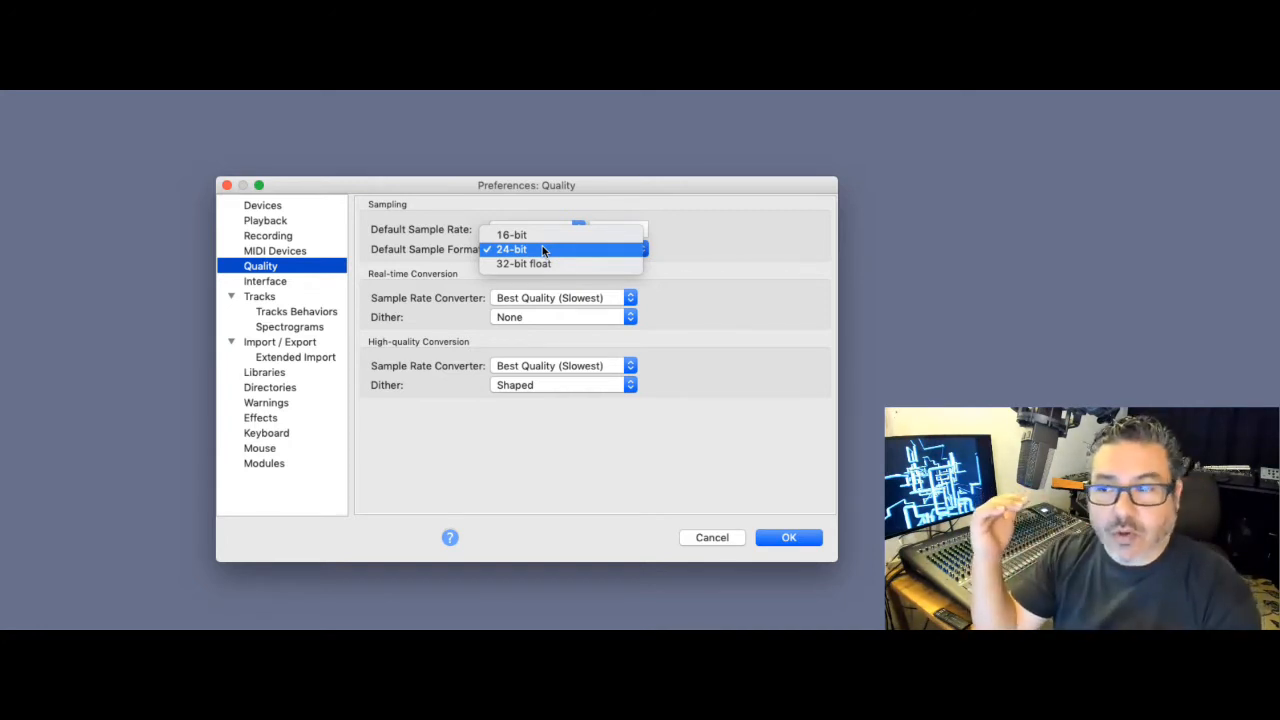
click(646, 426)
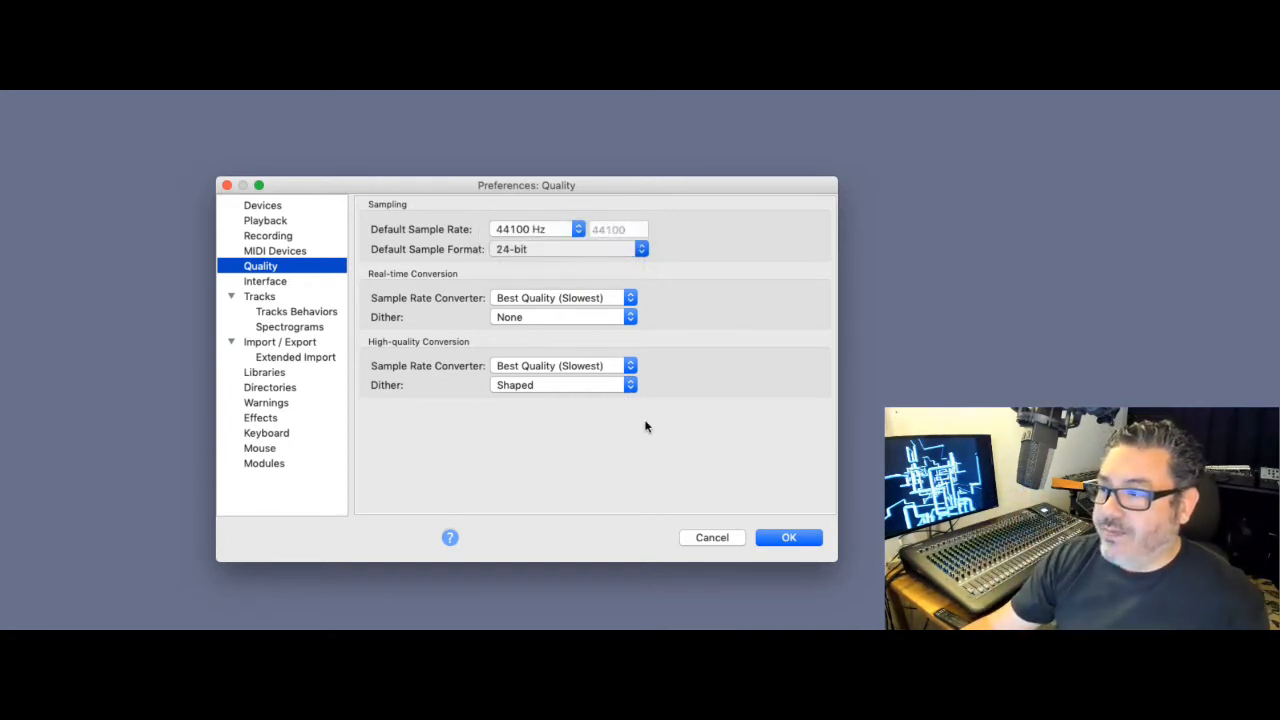
click(789, 540)
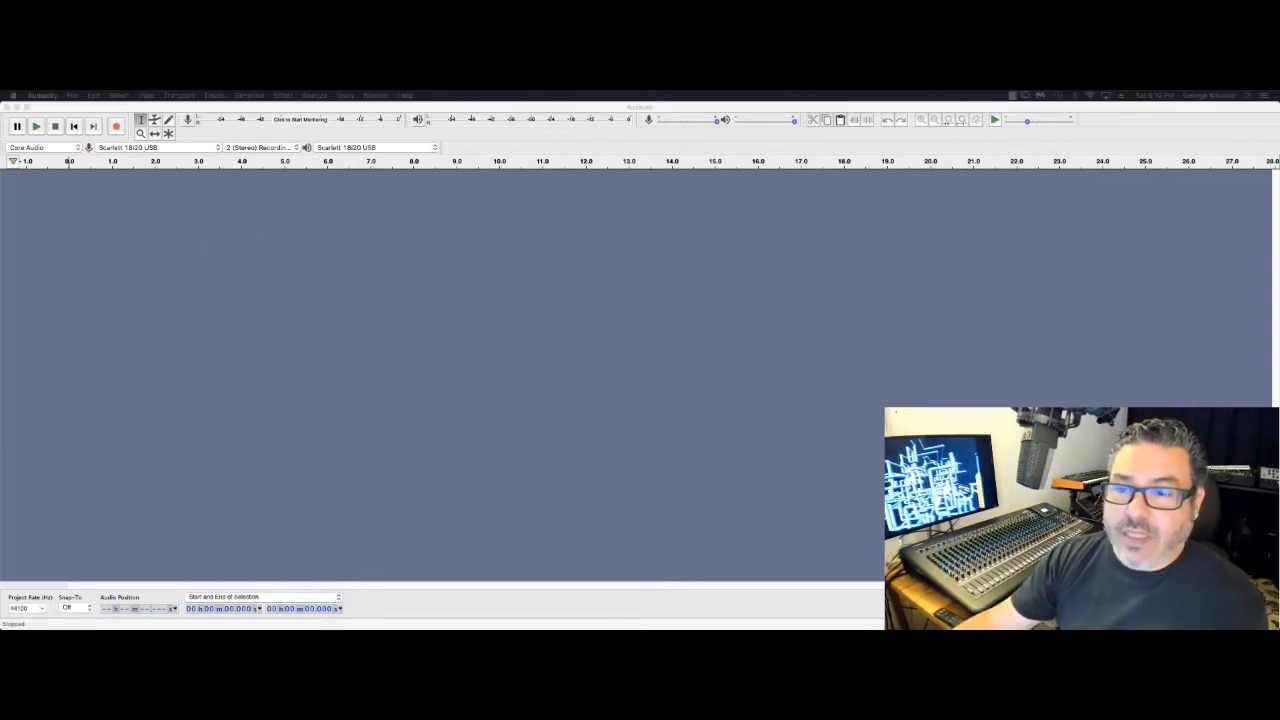
- Switch to Finder and check the sample rate and bit depth of 01_Kick.wav in its file information
drag(2, 350, 420, 246)
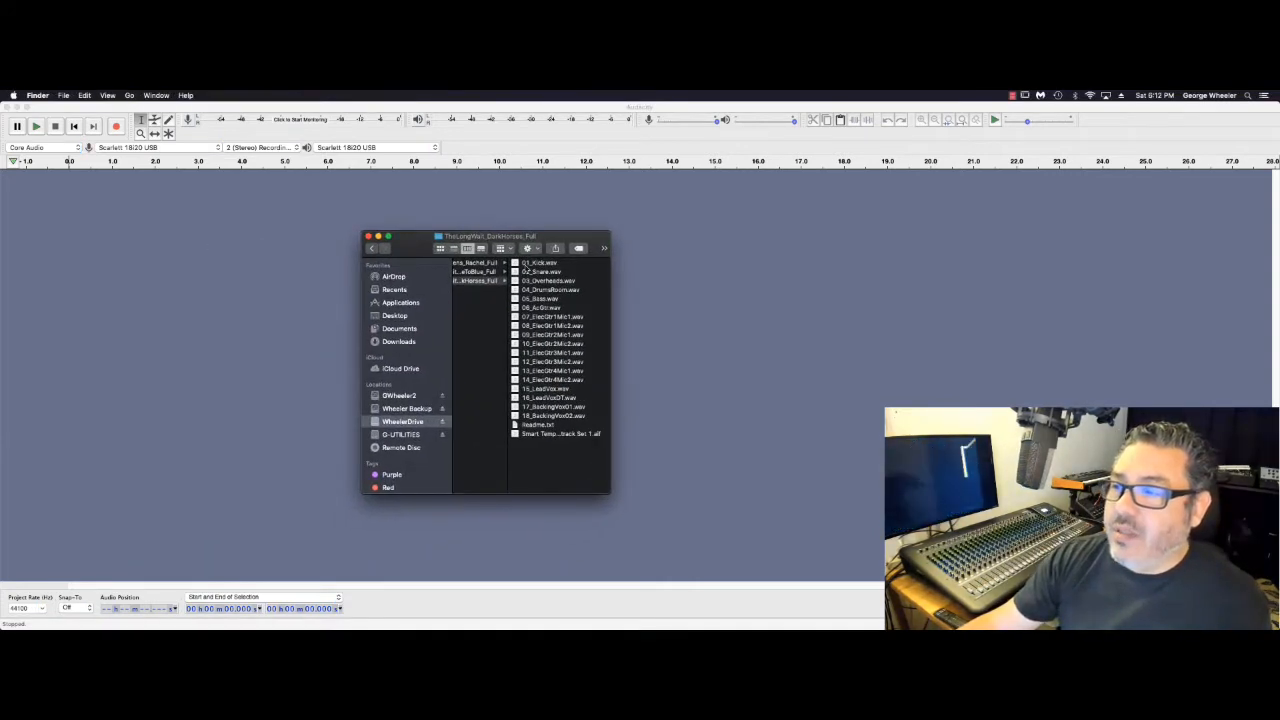
click(527, 263)
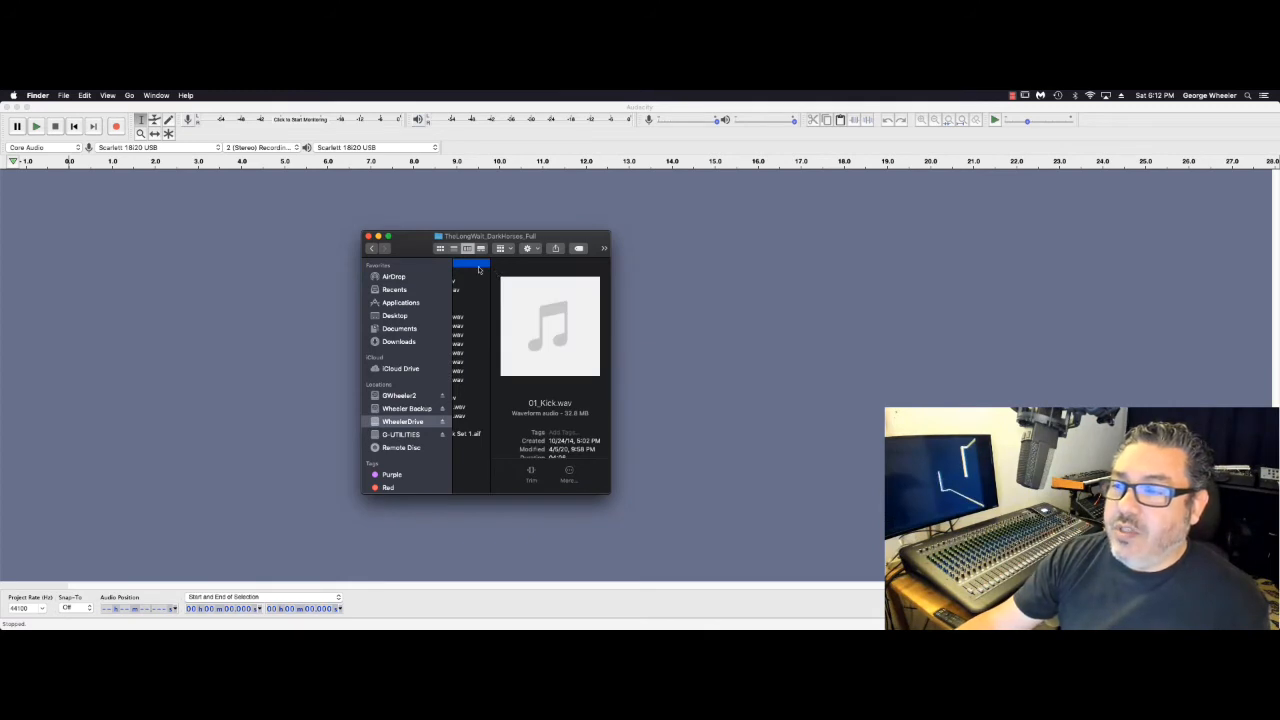
scroll(485, 270, left, 3)
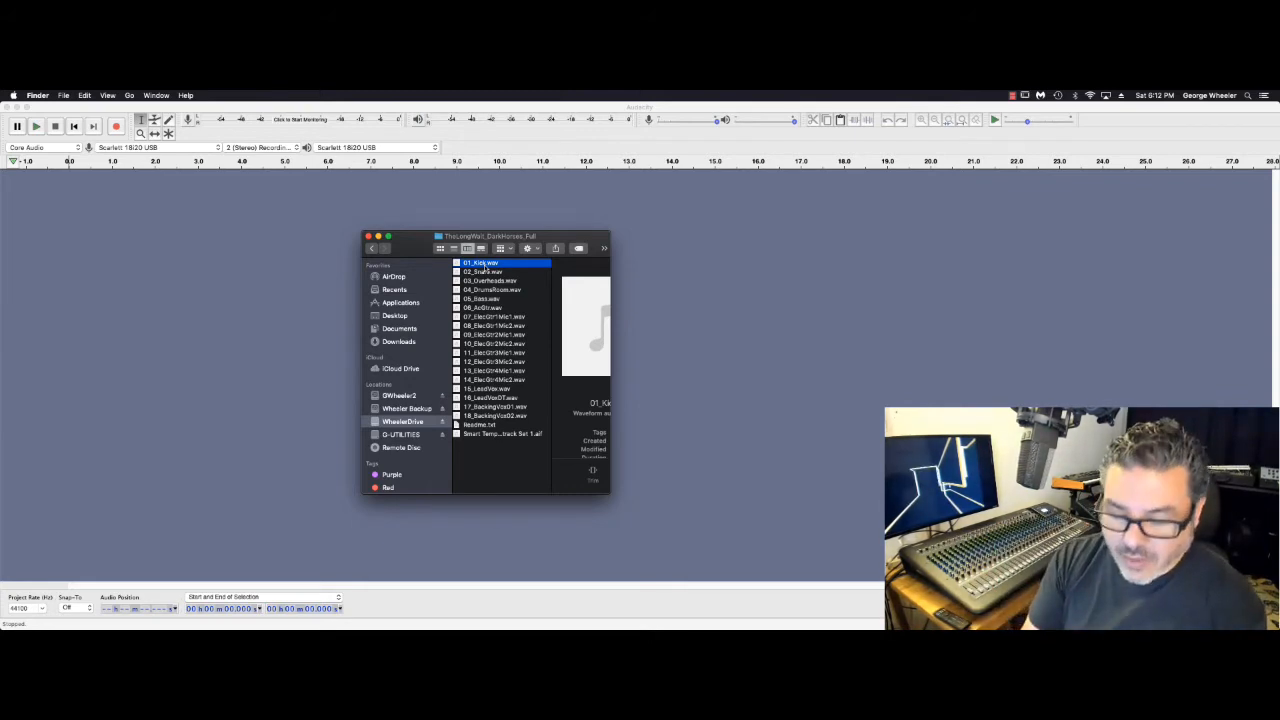
key(super+i)
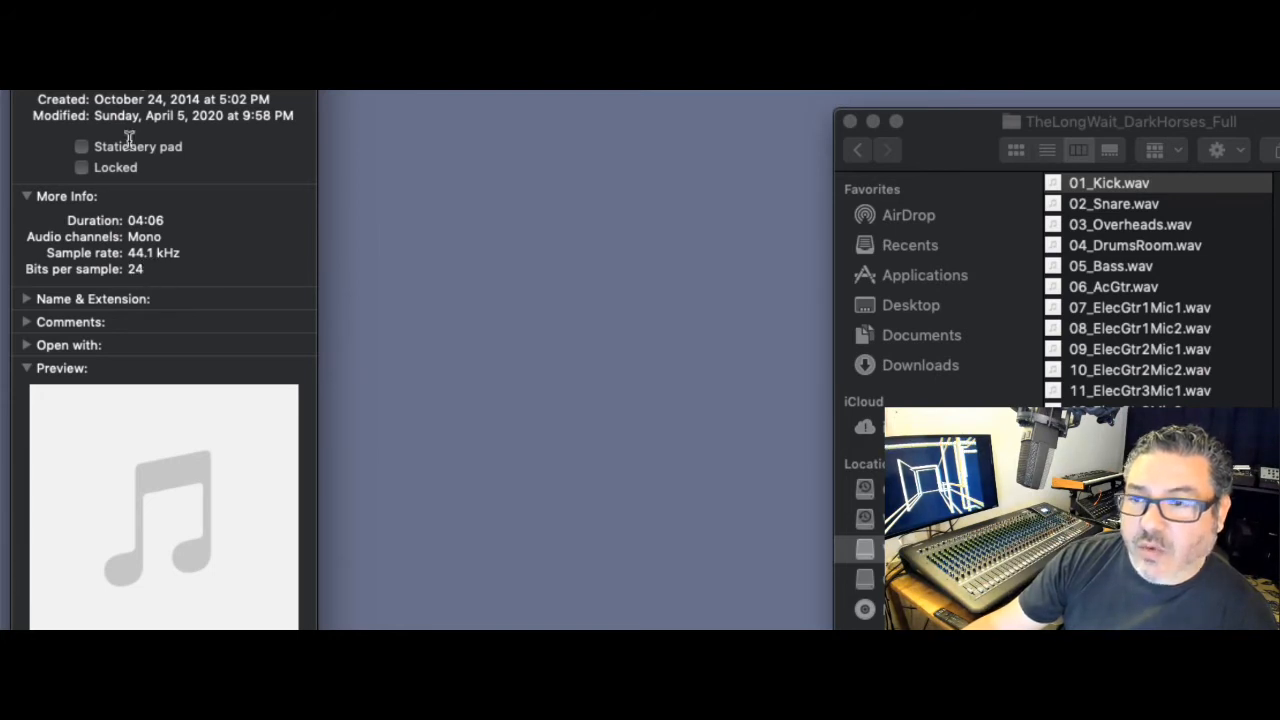
click(11, 108)
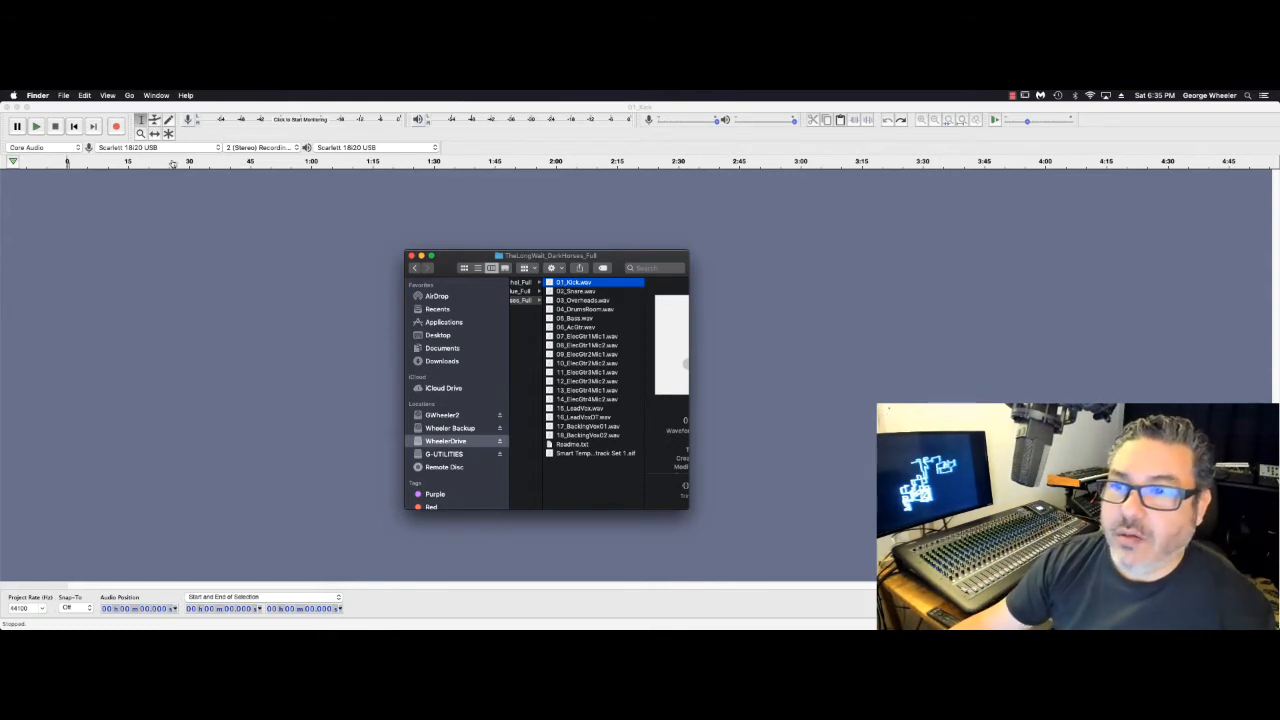
click(56, 106)
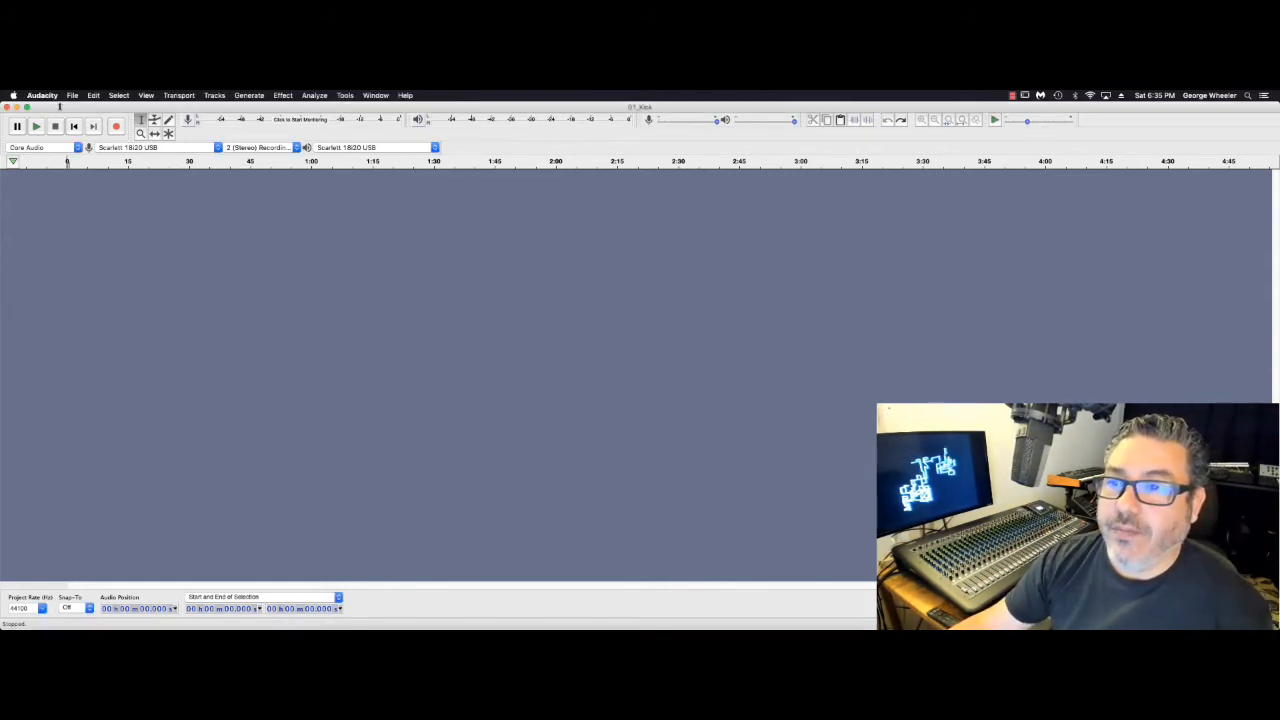
click(50, 97)
mouse_move(67, 96)
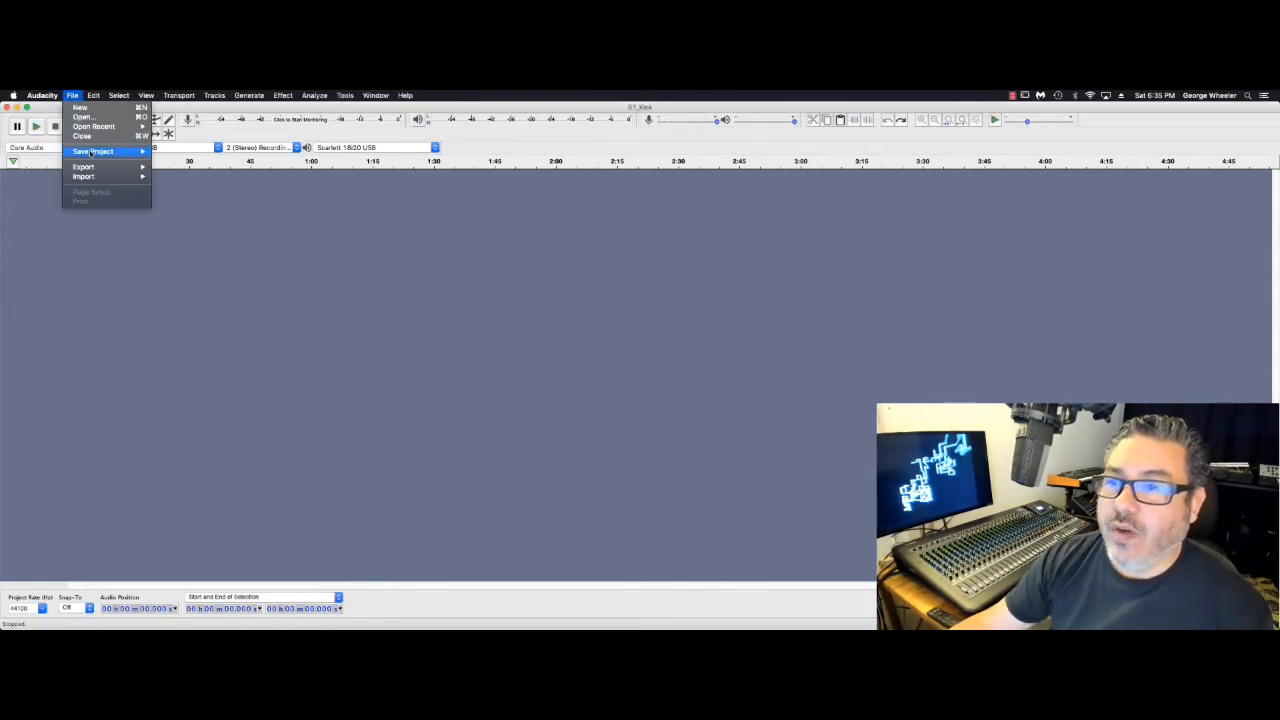
mouse_move(98, 177)
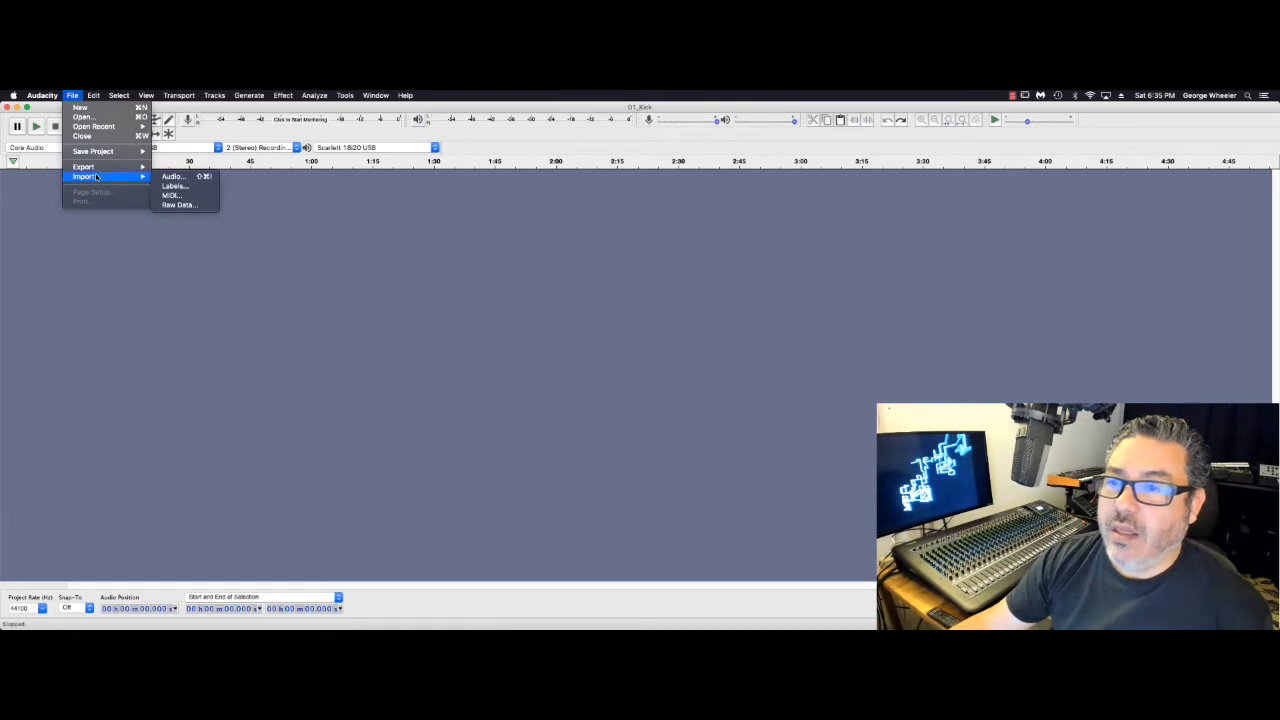
click(181, 179)
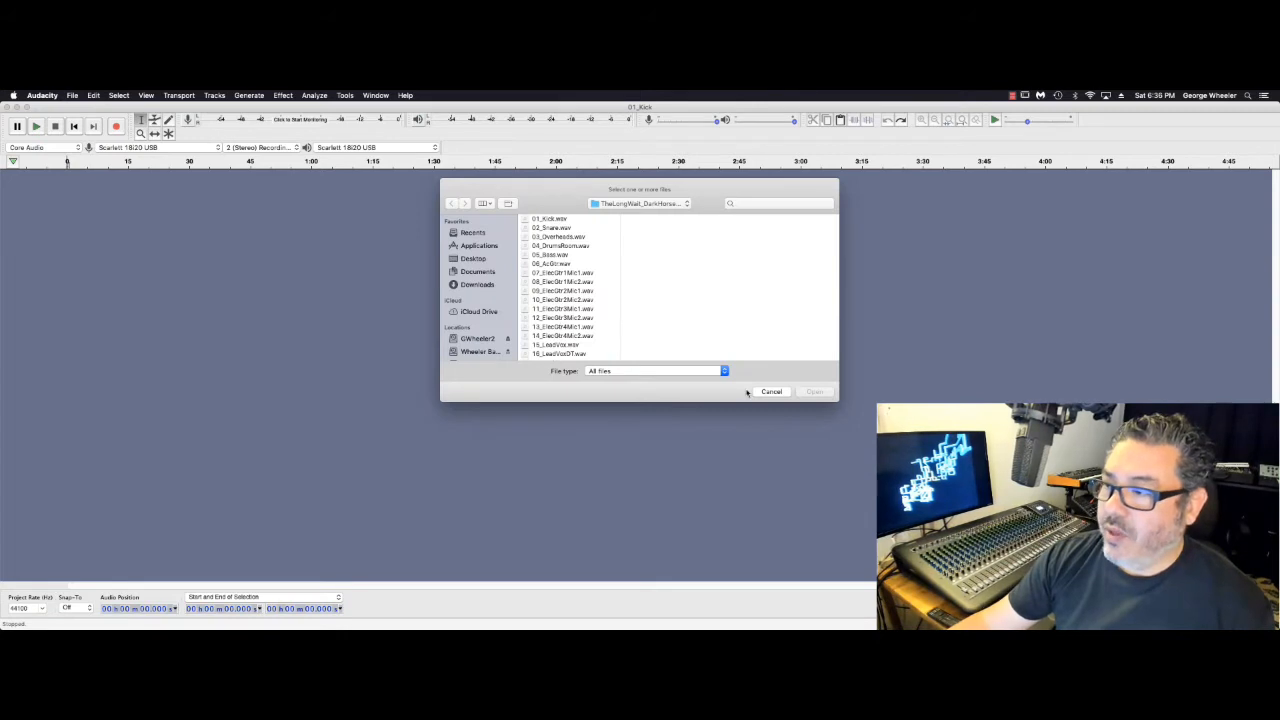
click(769, 392)
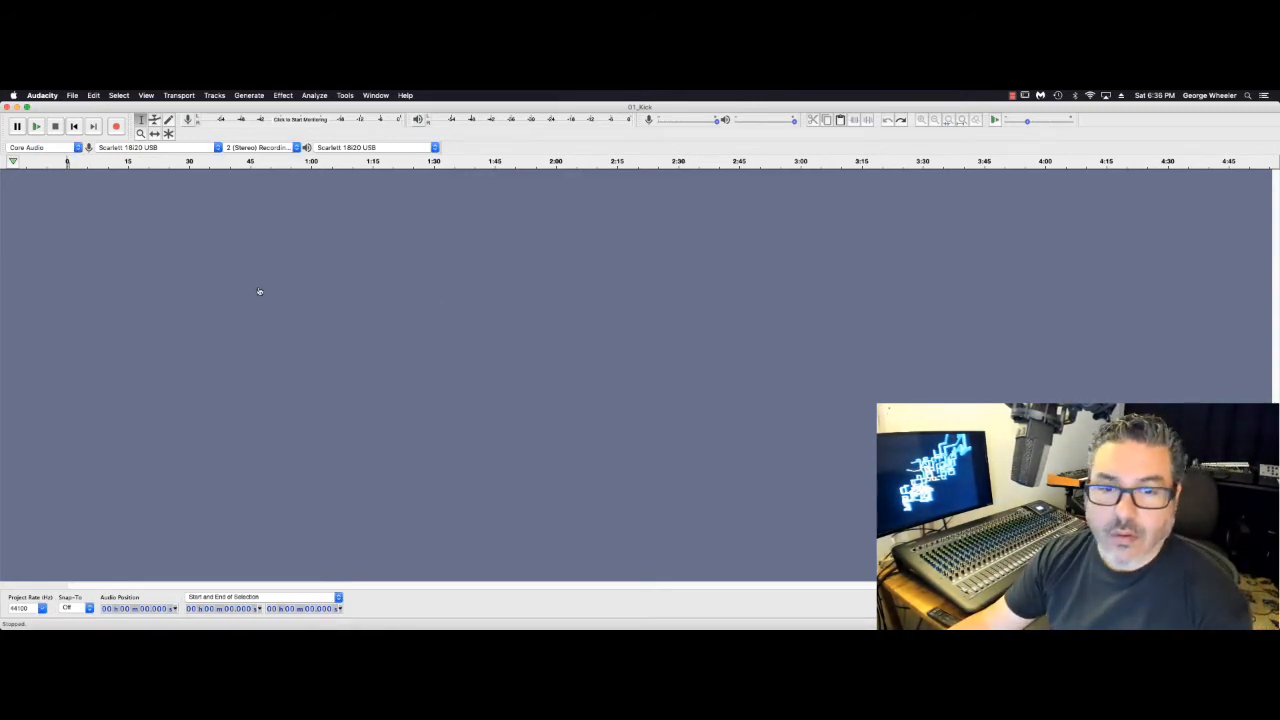
- Import 01_Kick.wav, 02_Snare.wav, 03_Overheads.wav and 04_DrumsRoom.wav from the Finder folder into the Audacity project, and close the folder window
key(super+Tab)
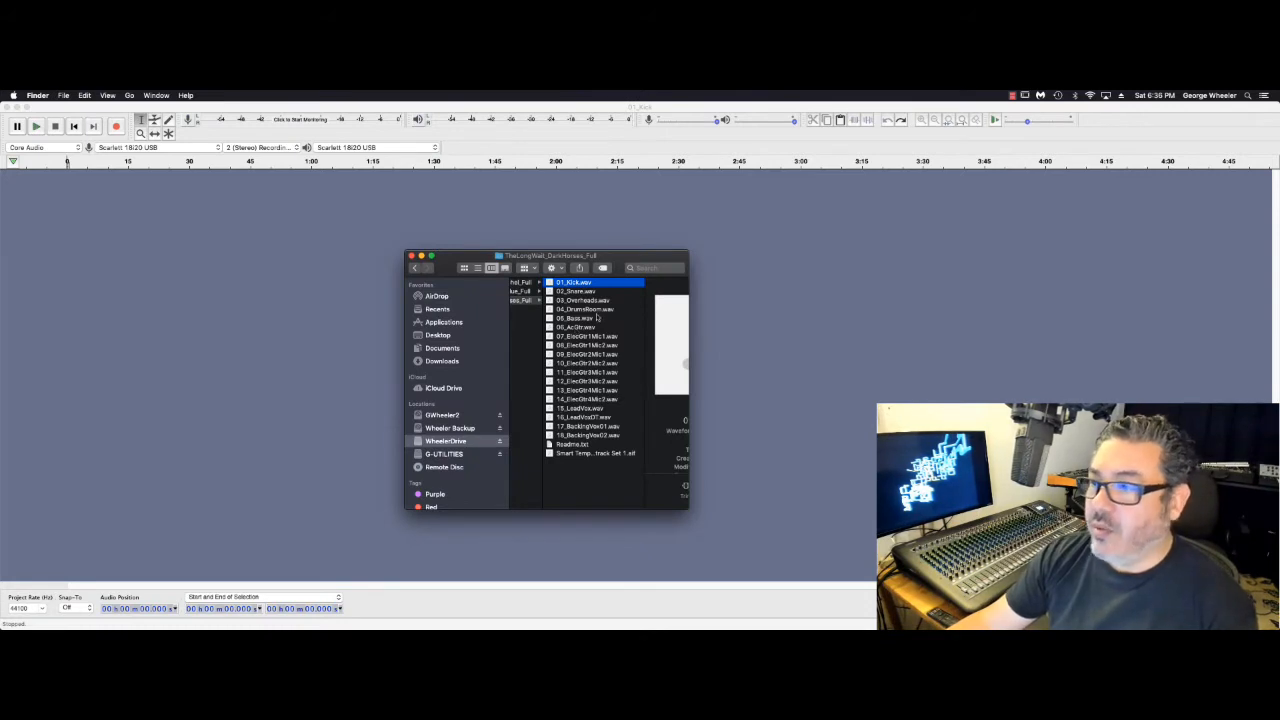
shift+click(583, 310)
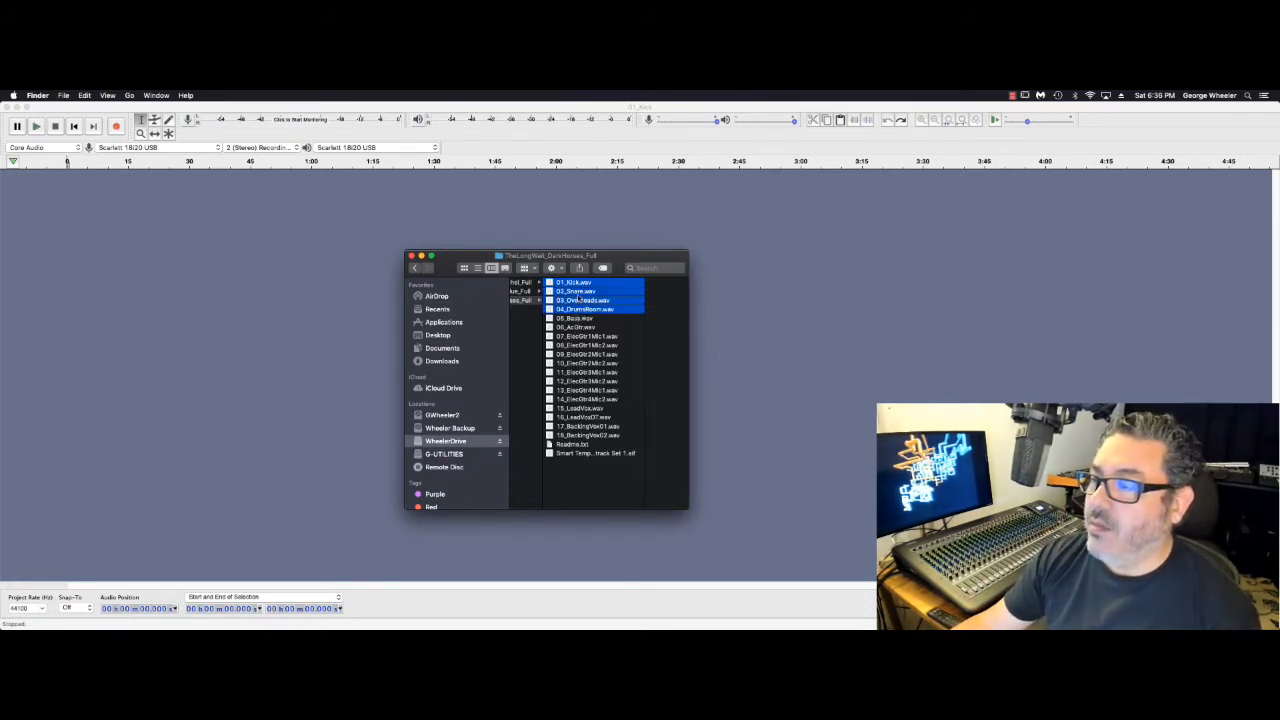
drag(577, 285, 38, 185)
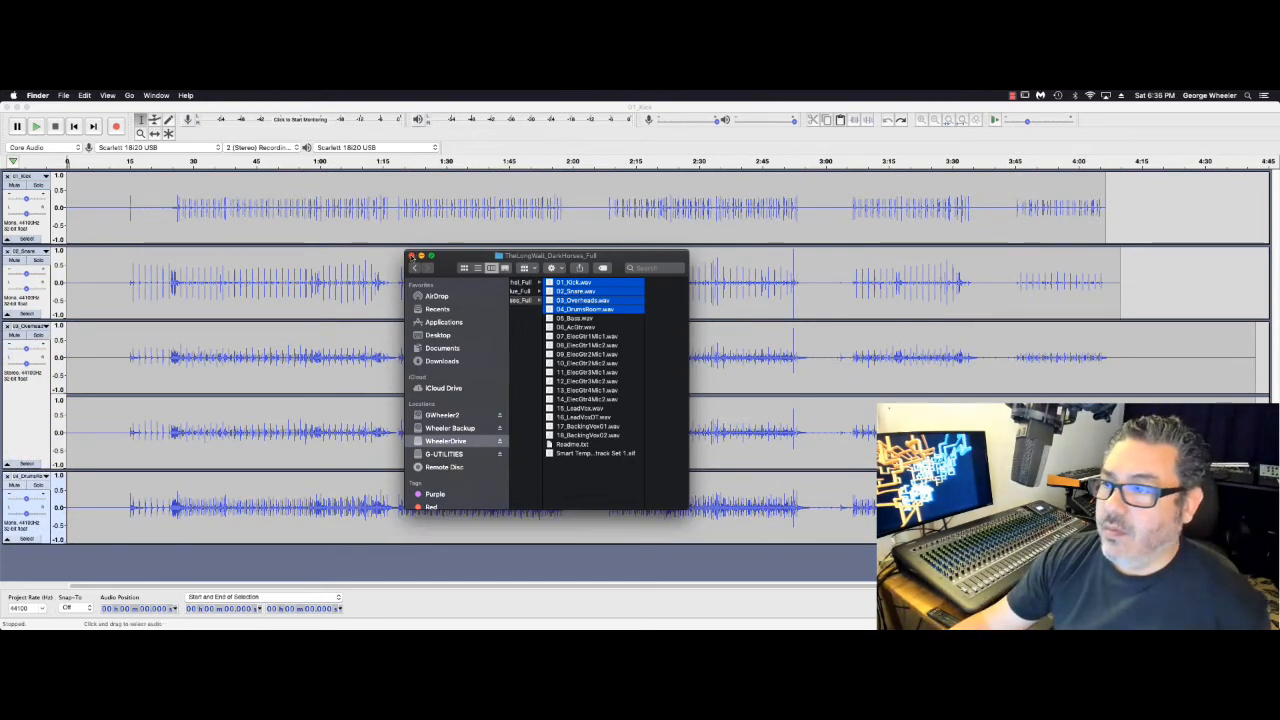
click(410, 256)
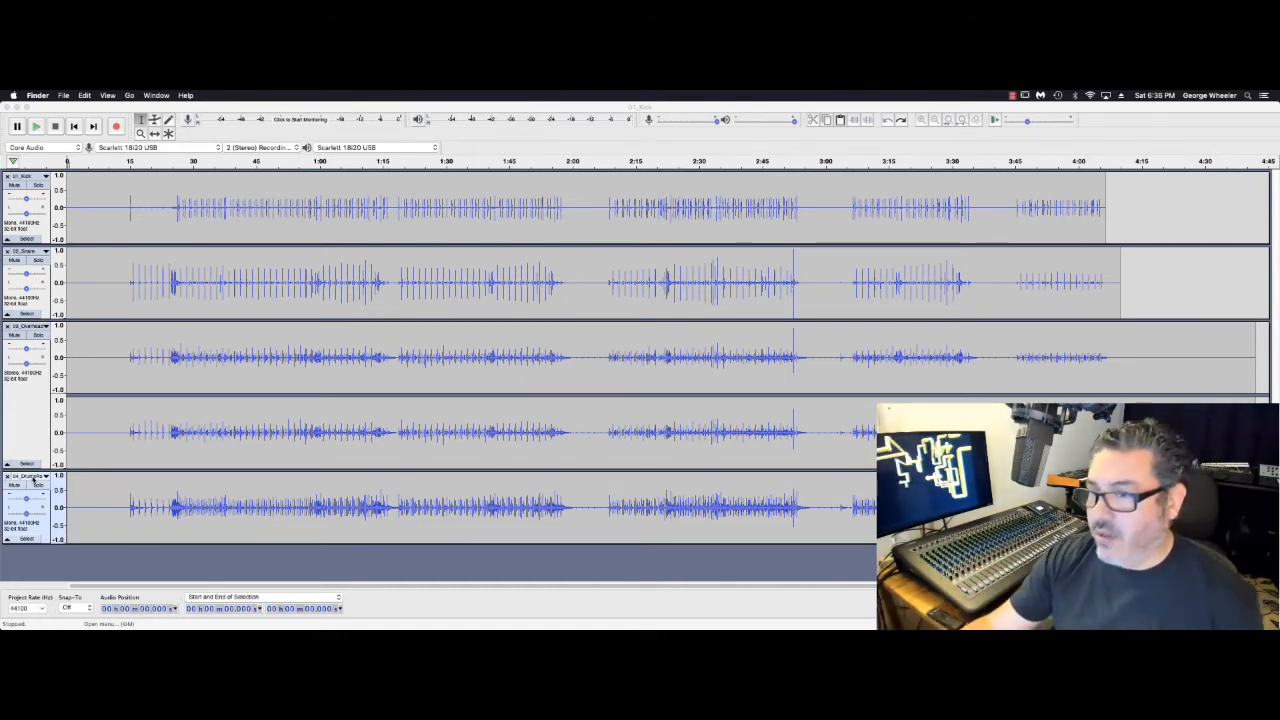
- Rename the 01_Kick track as 01_Kick1
click(46, 177)
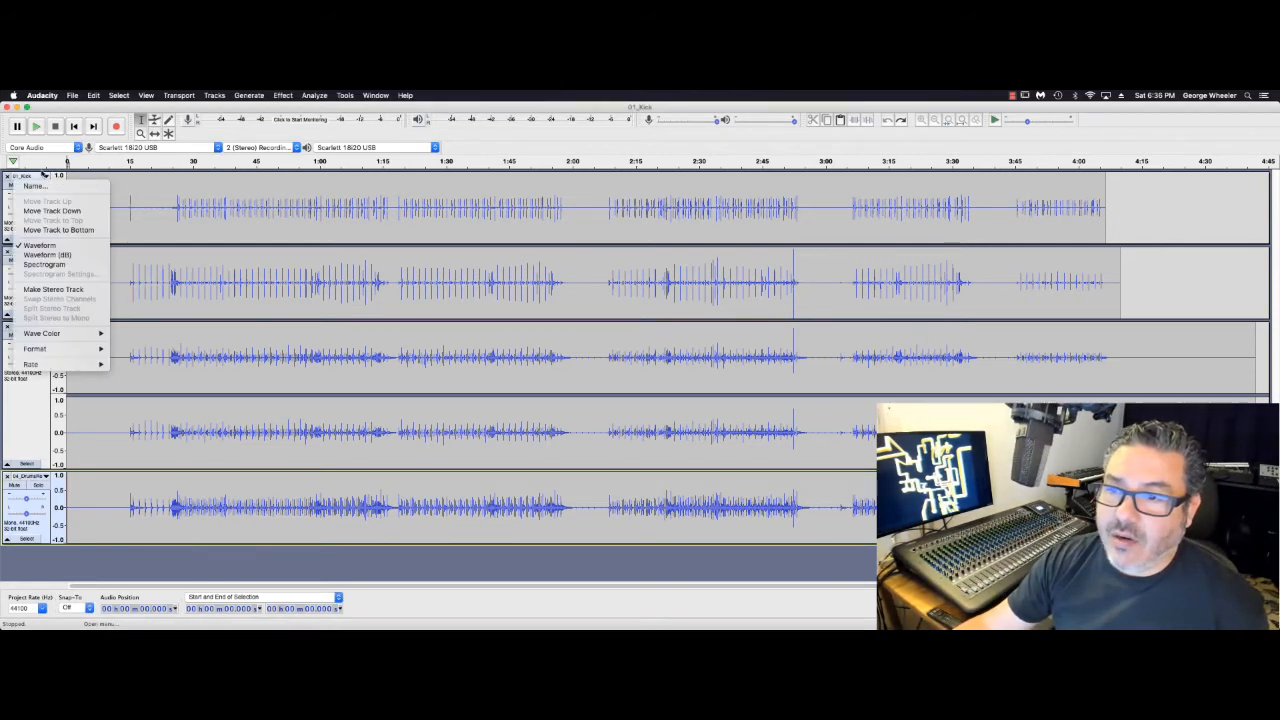
click(34, 186)
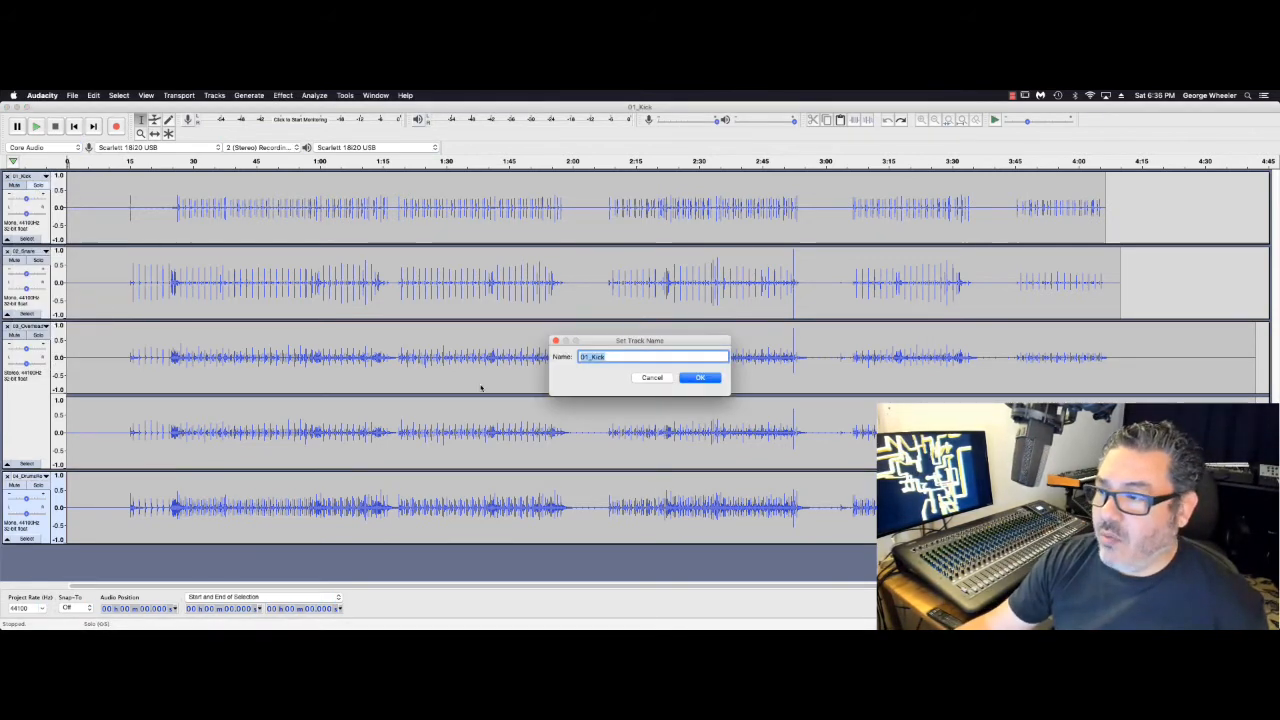
key(Right)
text(1)
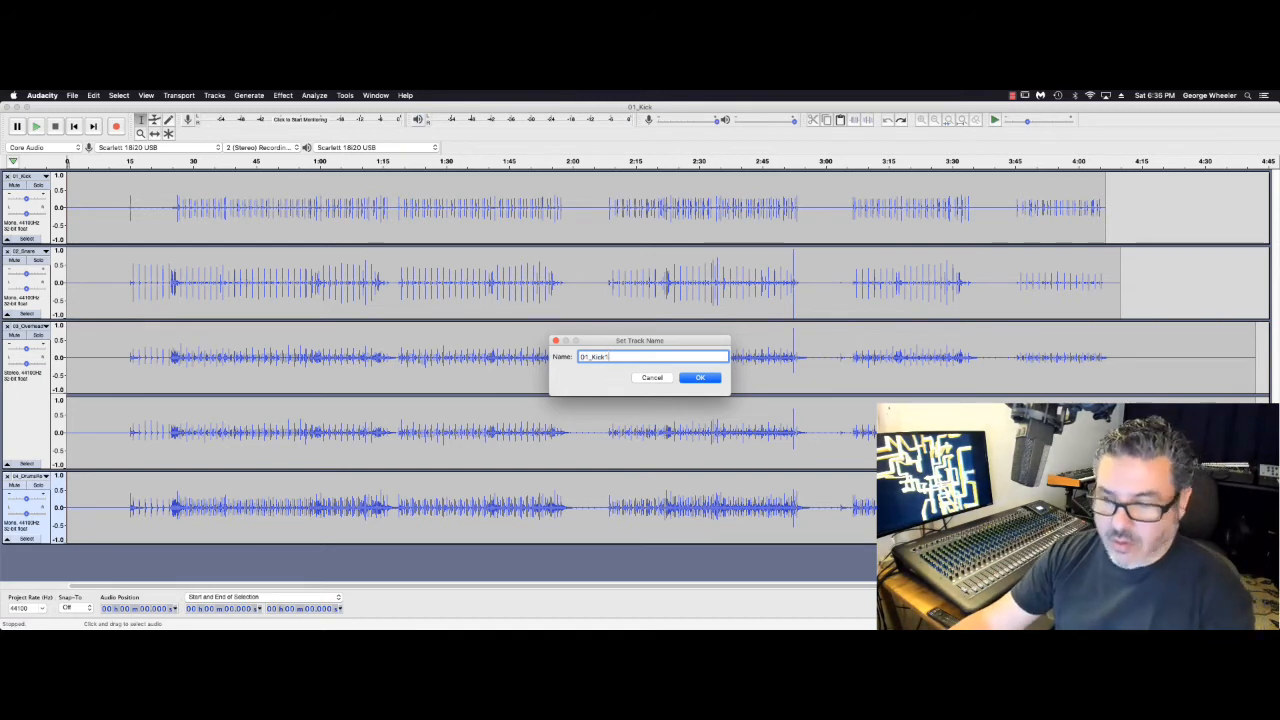
key(Return)
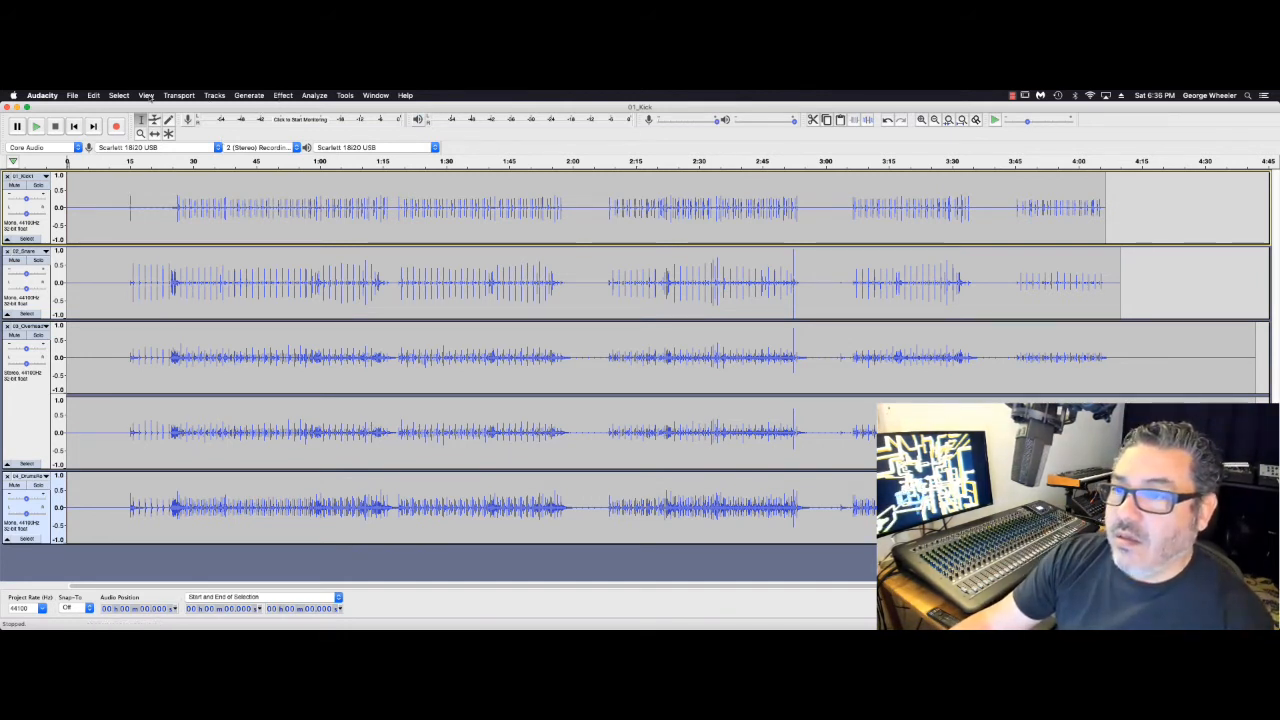
- Open the Mixer Board to view the four drum tracks' channel controls, and close it
click(147, 96)
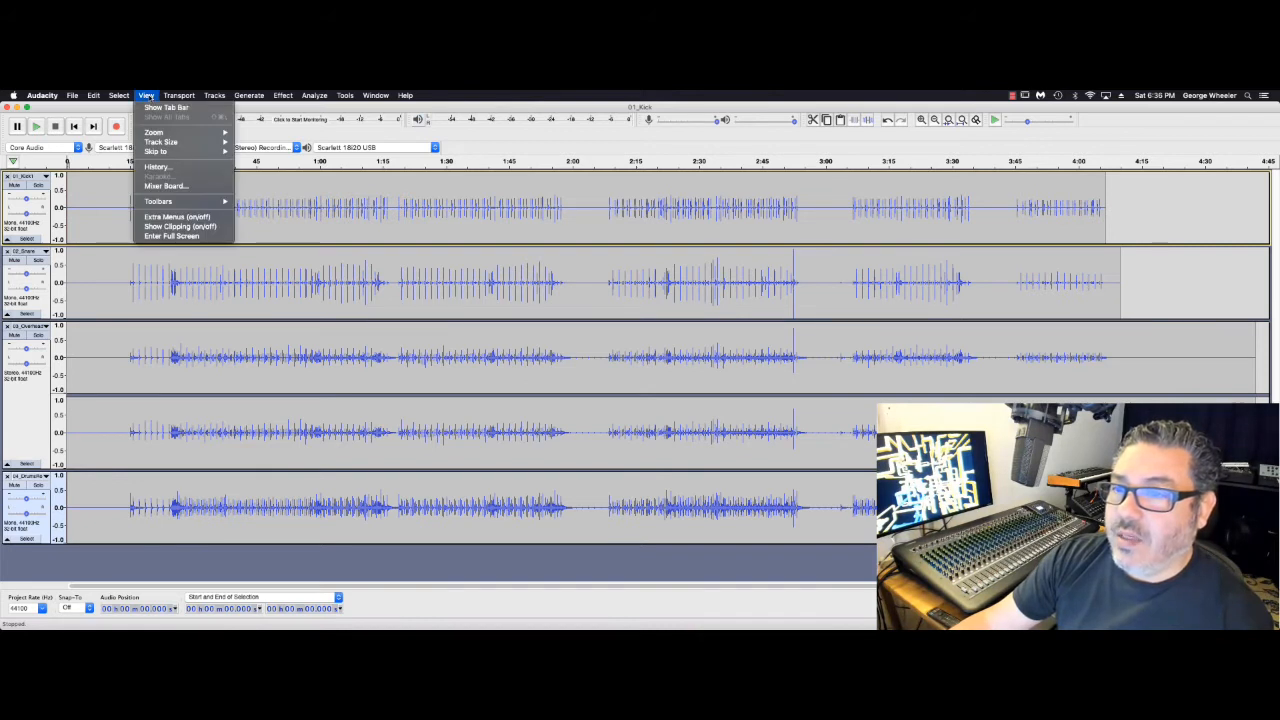
click(183, 187)
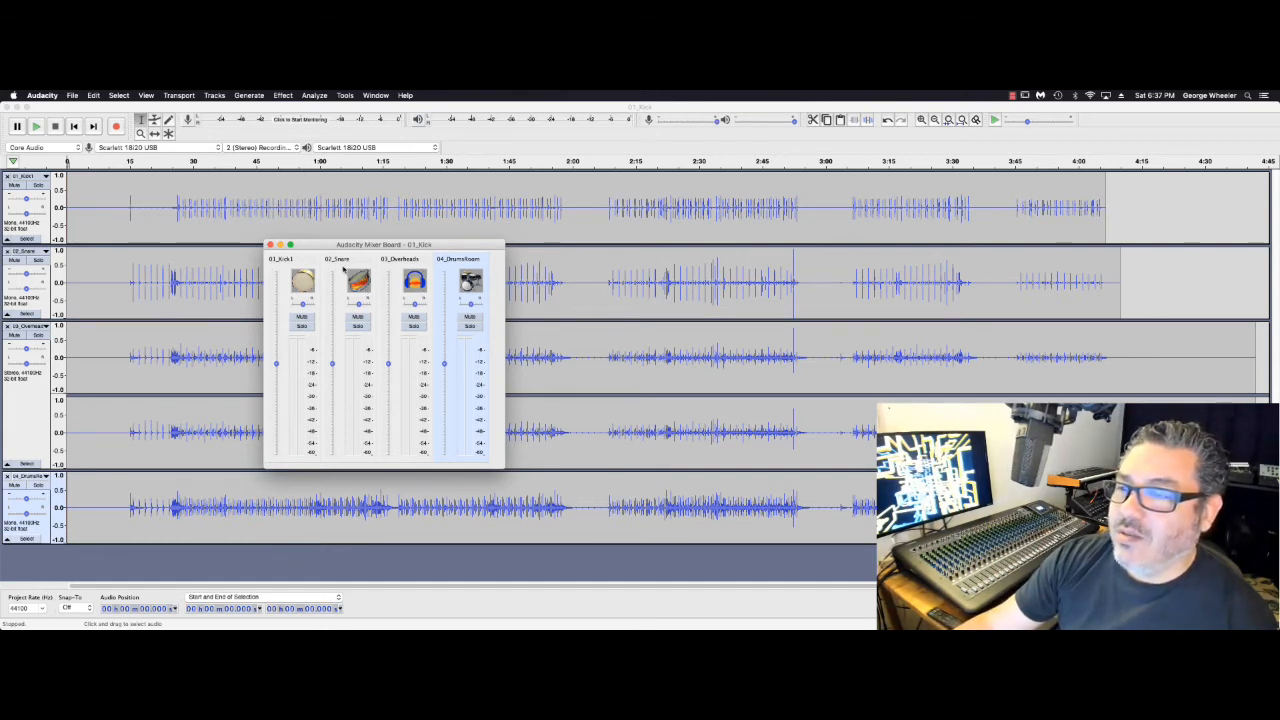
click(270, 245)
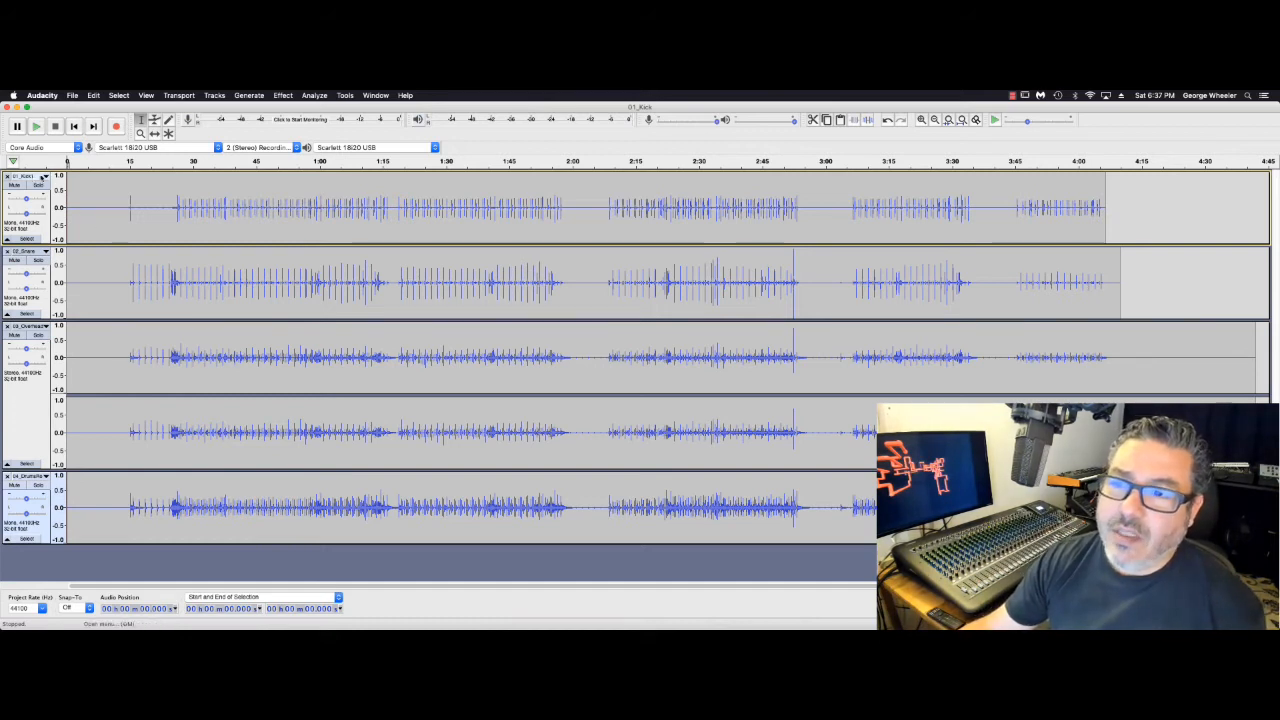
- Check the wave colour choices for the 01_Kick1 track, and set the 02_Snare track's wave colour to Instrument 2
click(46, 177)
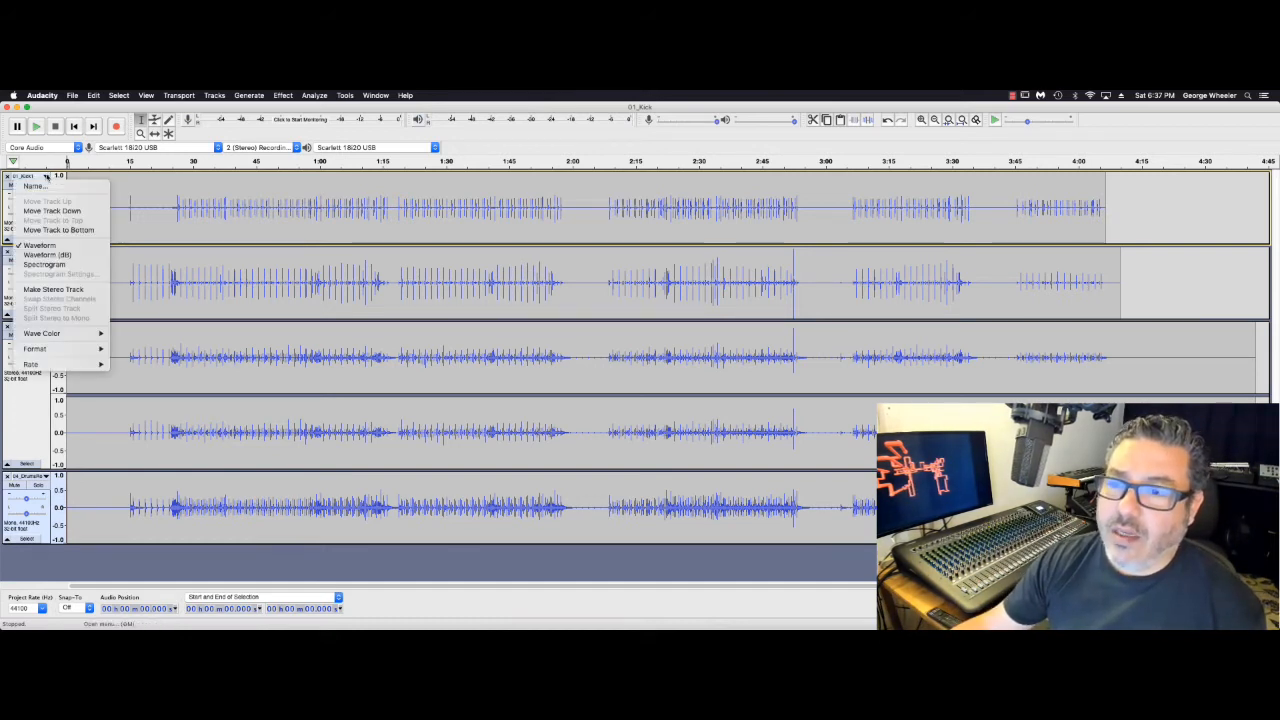
mouse_move(100, 334)
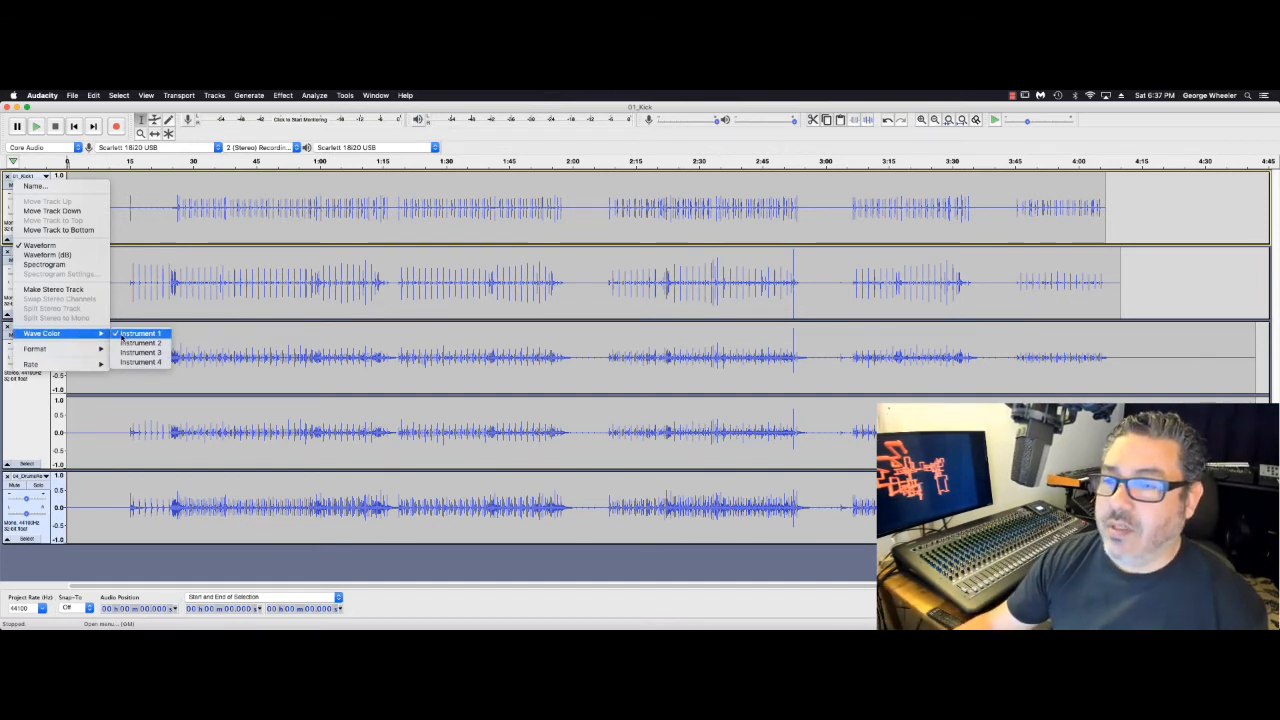
click(163, 228)
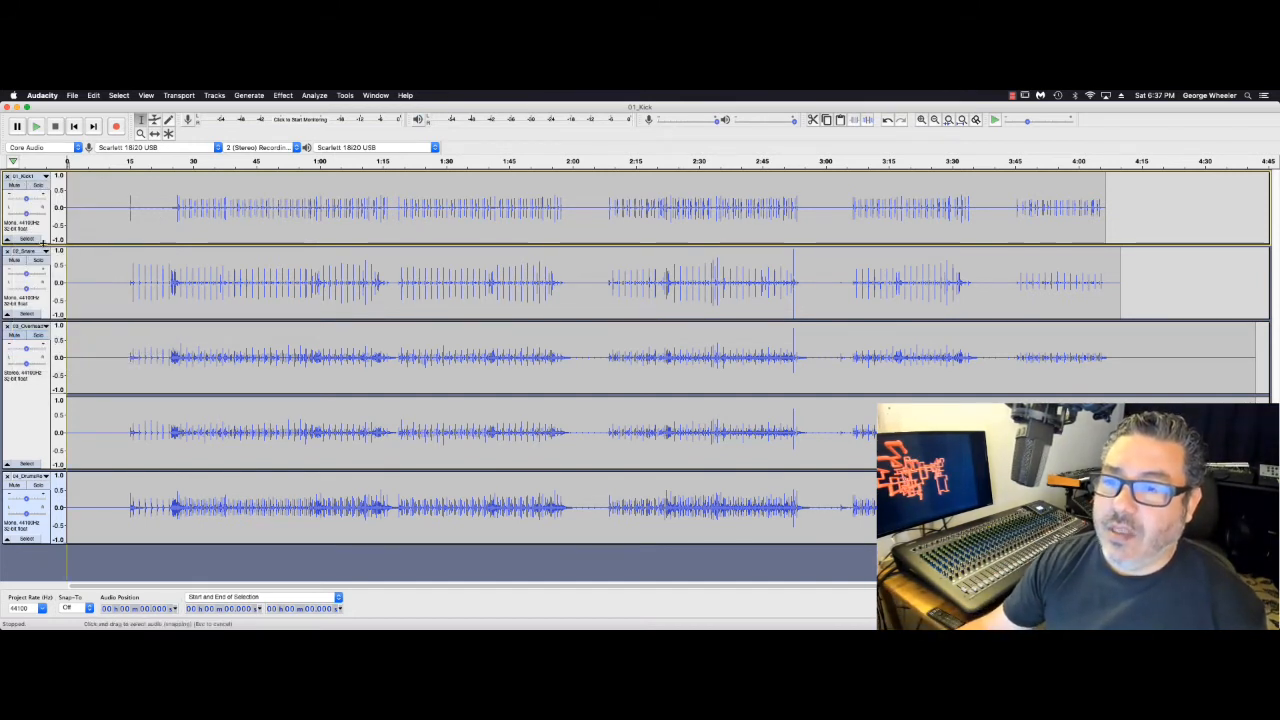
click(46, 252)
mouse_move(95, 408)
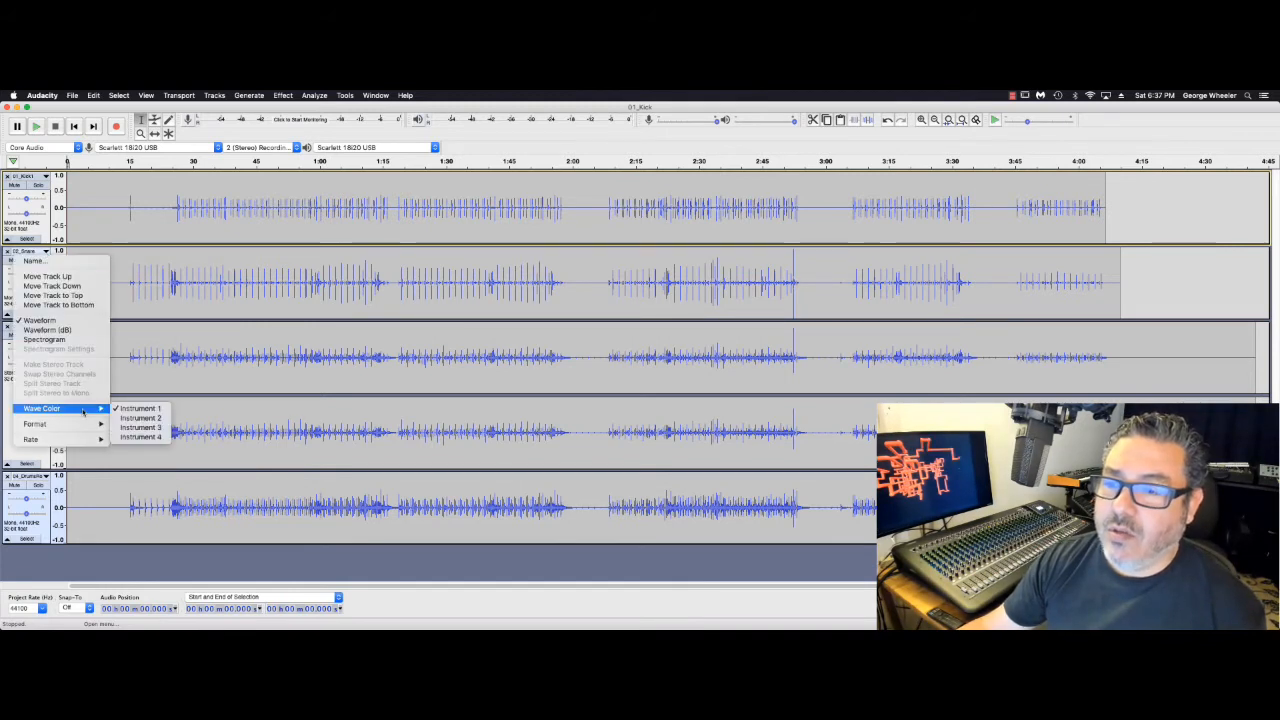
click(128, 425)
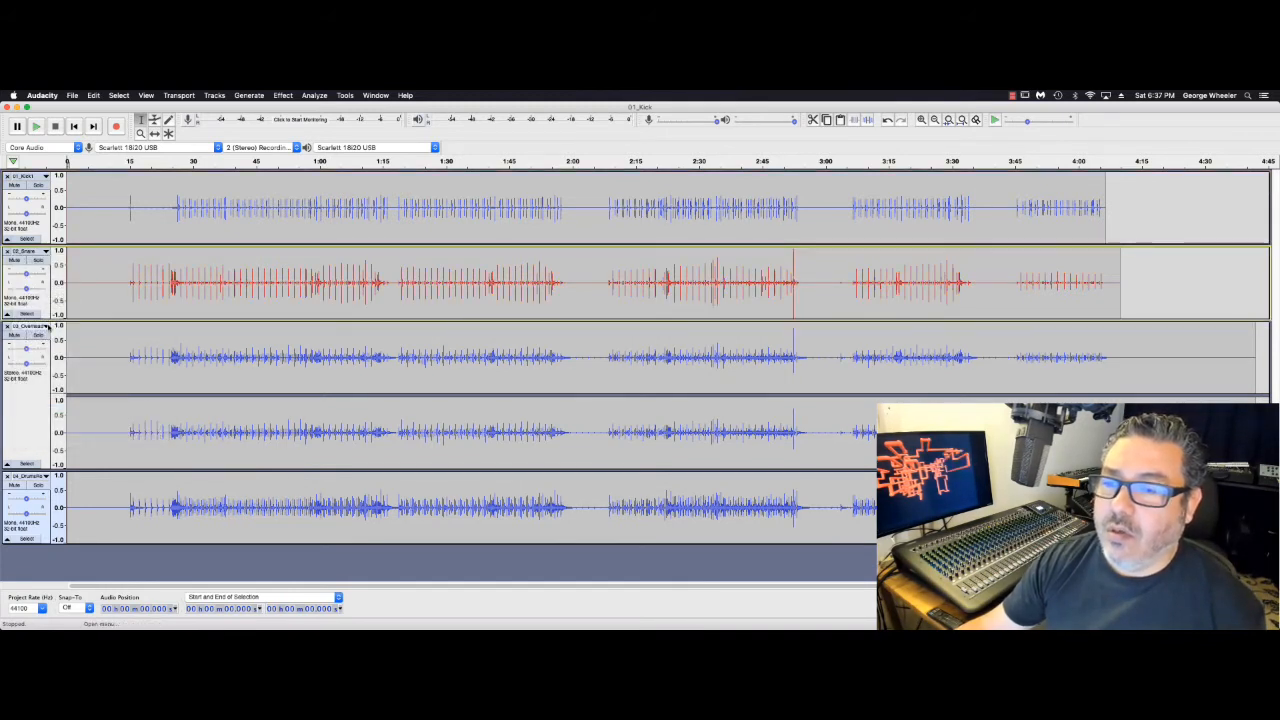
- Set the wave colour of the 03_Overheads track to Instrument 3 and of the 04_DrumsRoom track to Instrument 4
click(45, 326)
mouse_move(60, 483)
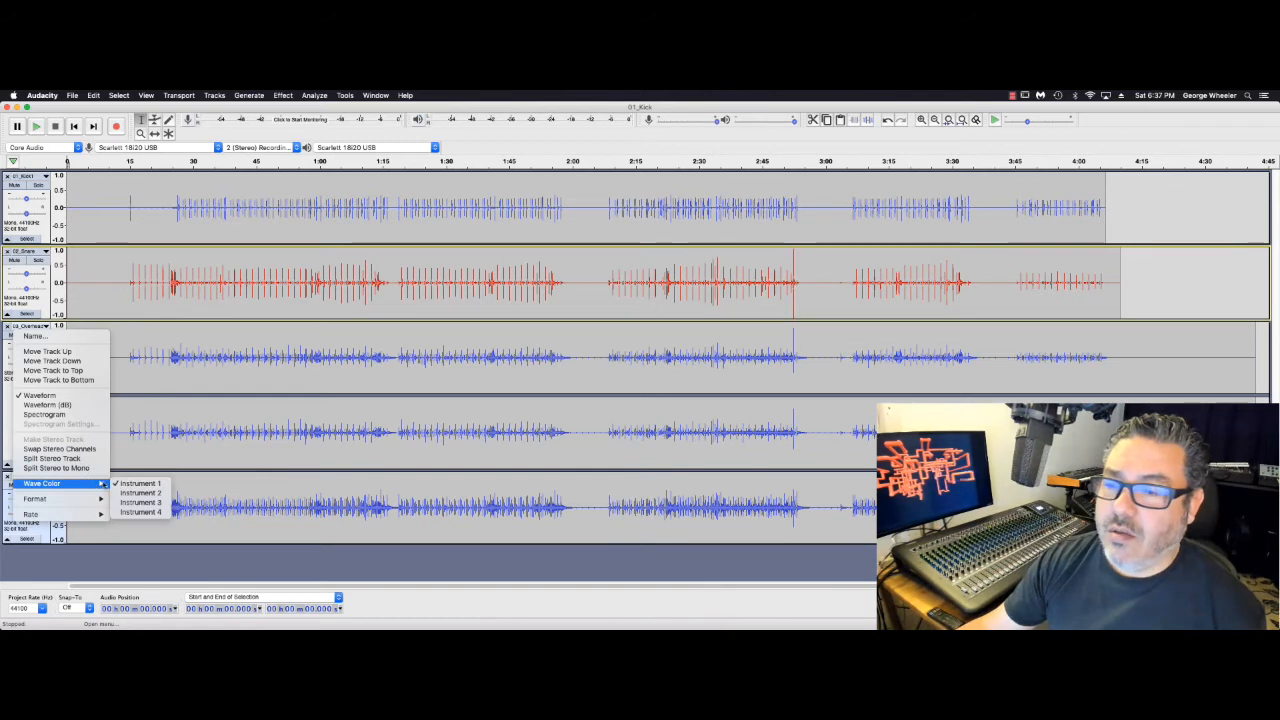
click(130, 505)
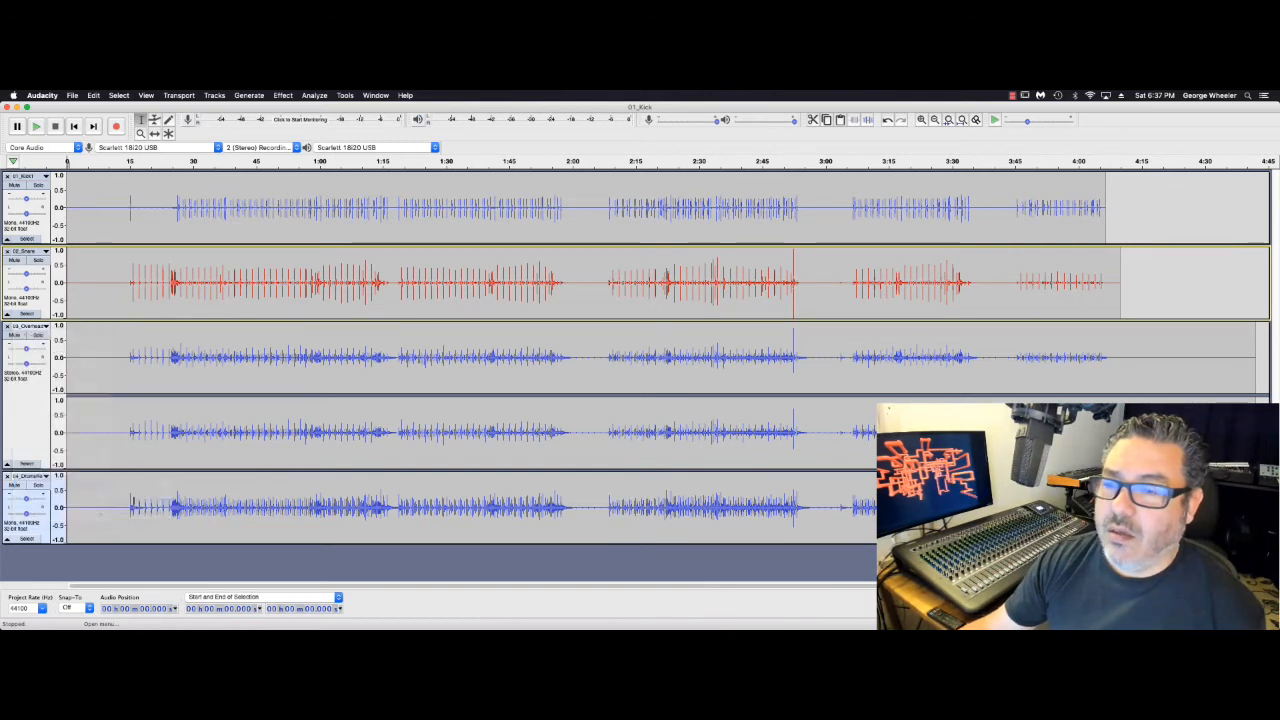
click(40, 476)
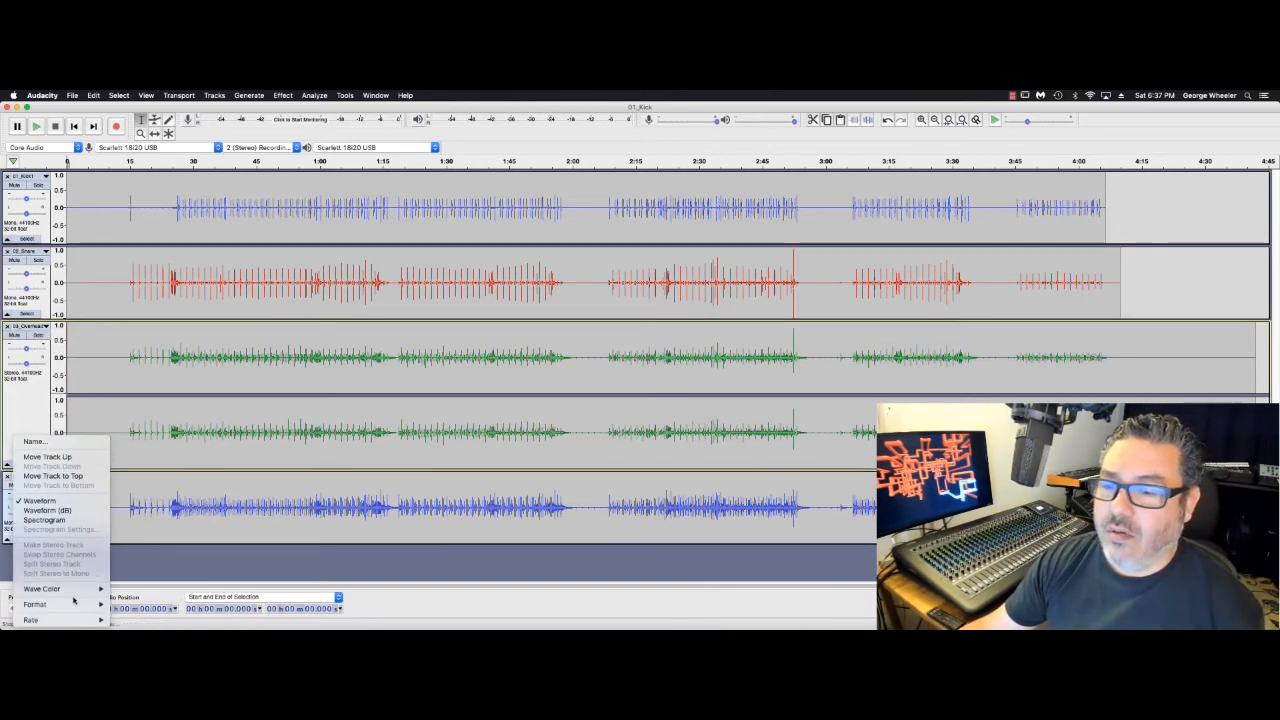
mouse_move(60, 589)
click(136, 618)
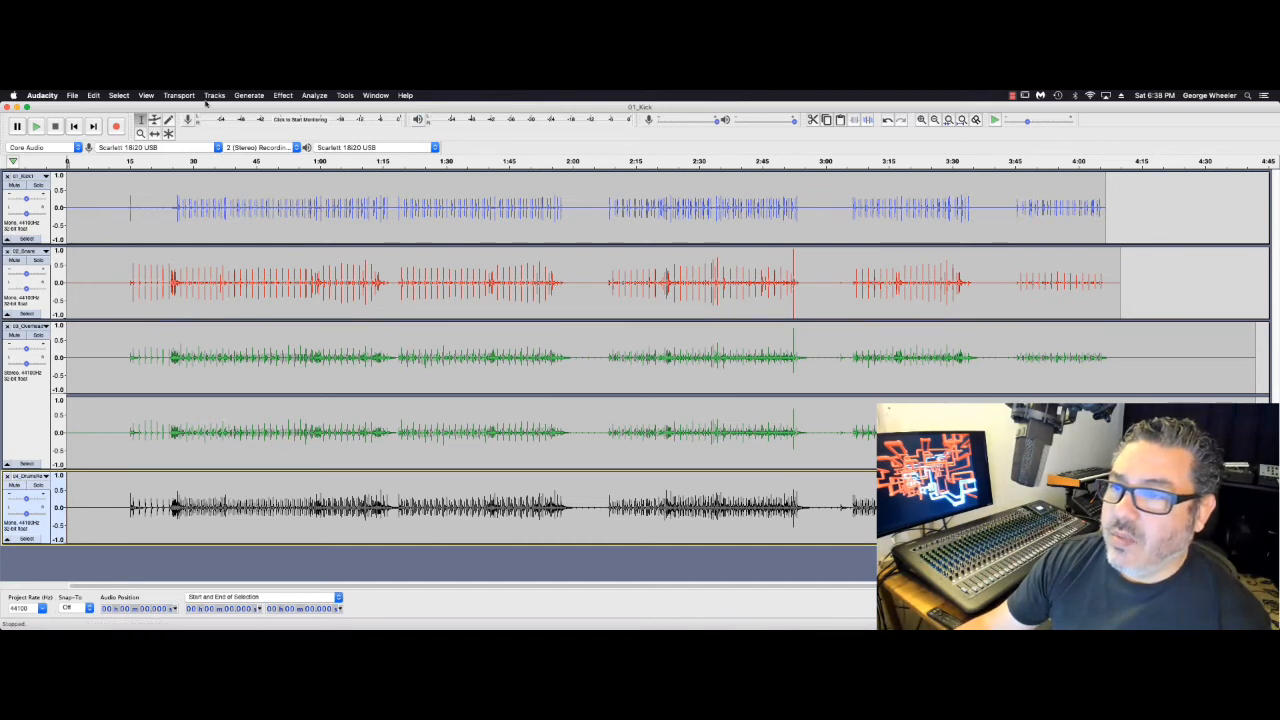
- Play the drum tracks from about the 15-second mark with the Mixer Board open
click(146, 95)
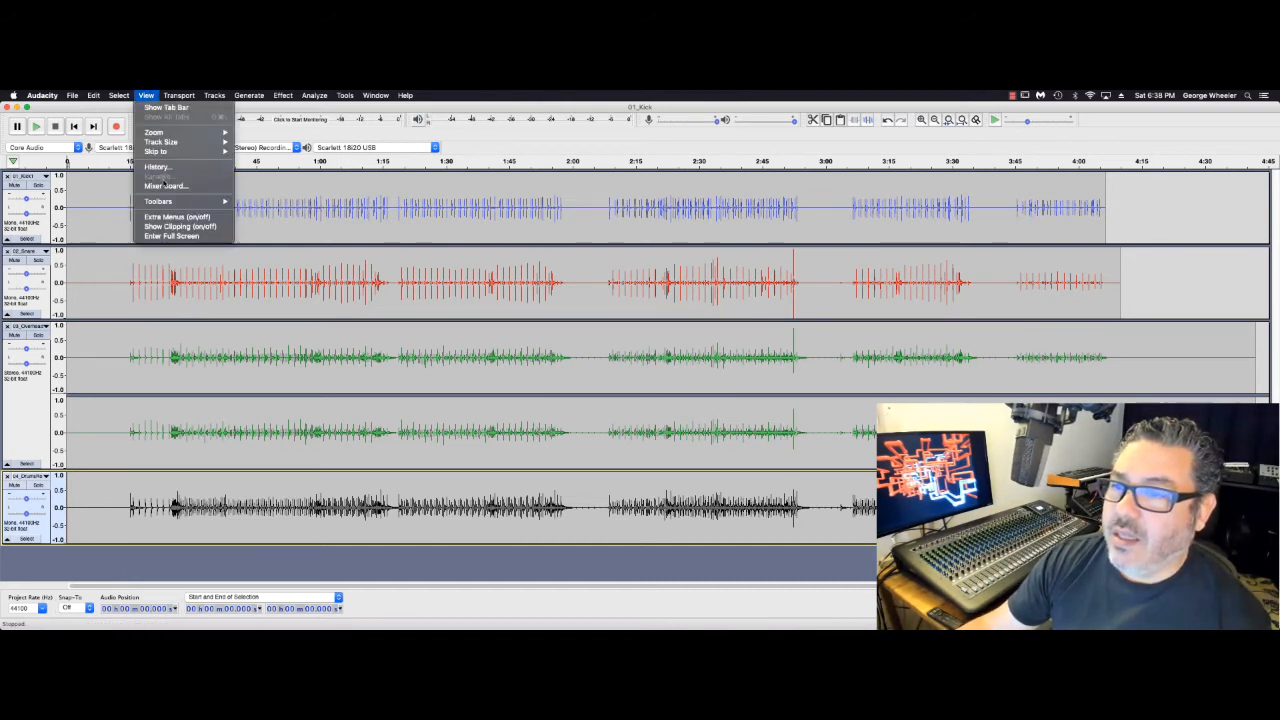
click(164, 187)
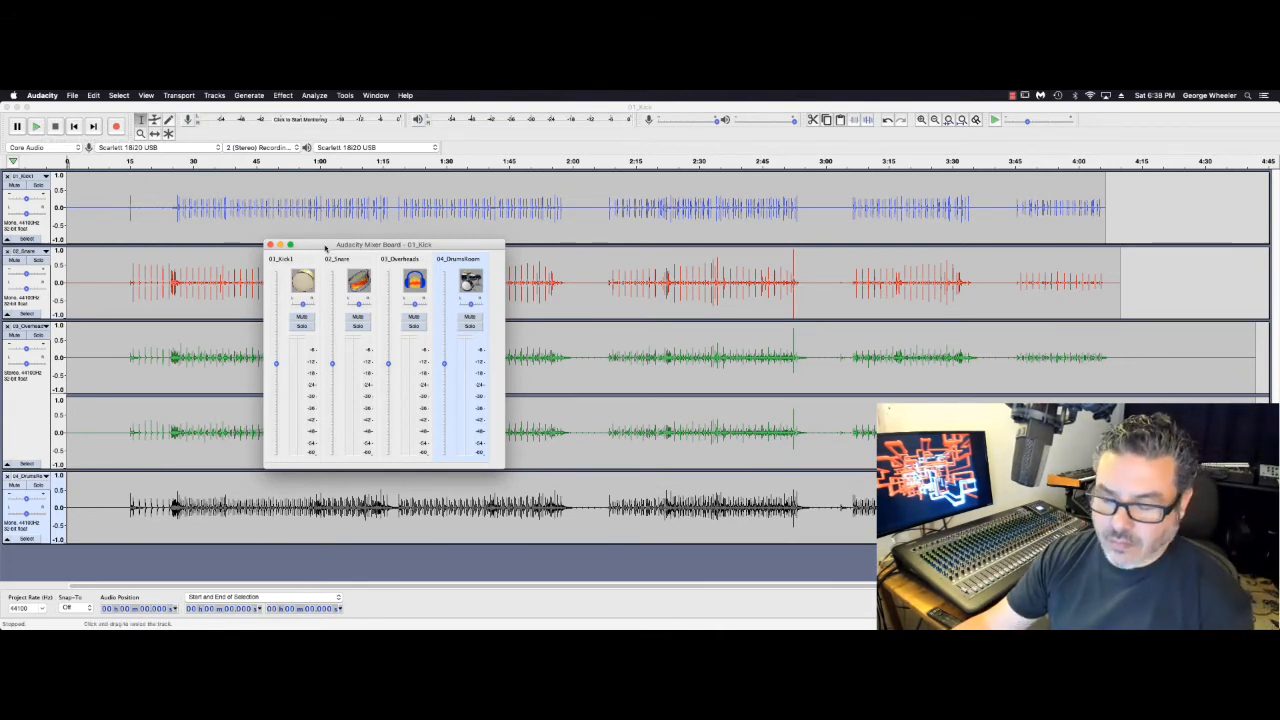
key(space)
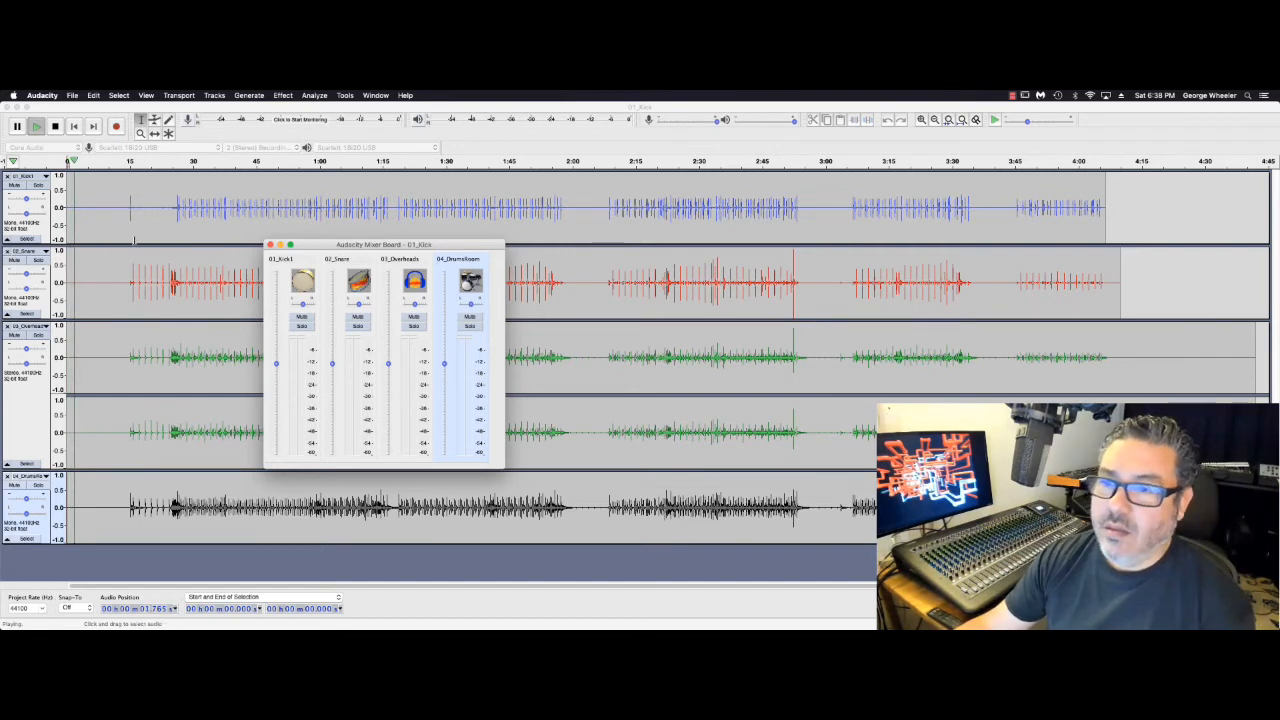
click(126, 162)
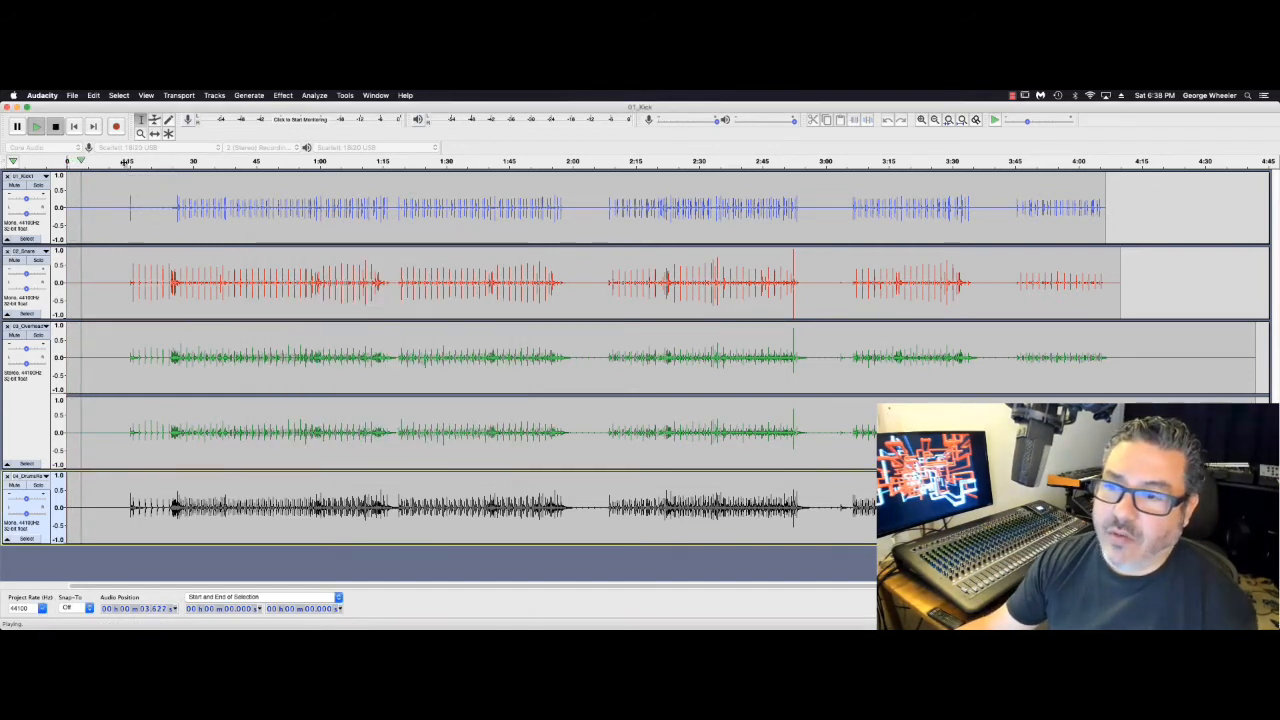
click(126, 162)
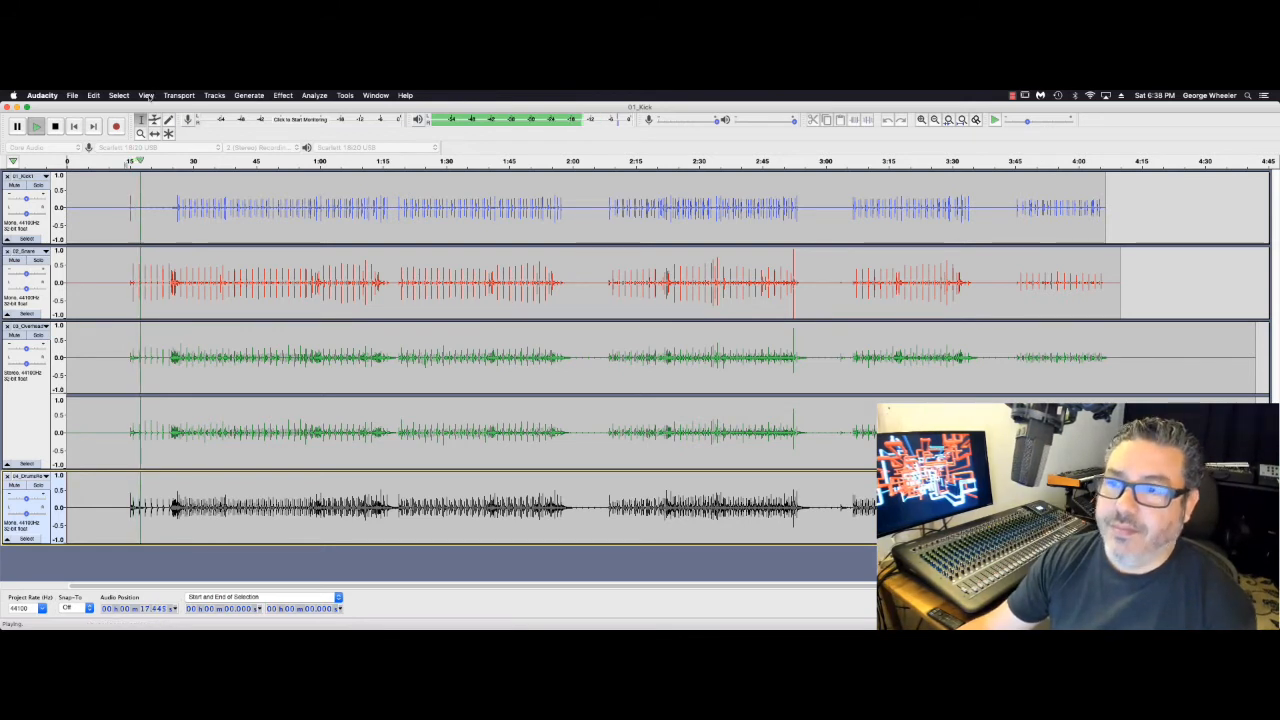
click(147, 96)
click(187, 188)
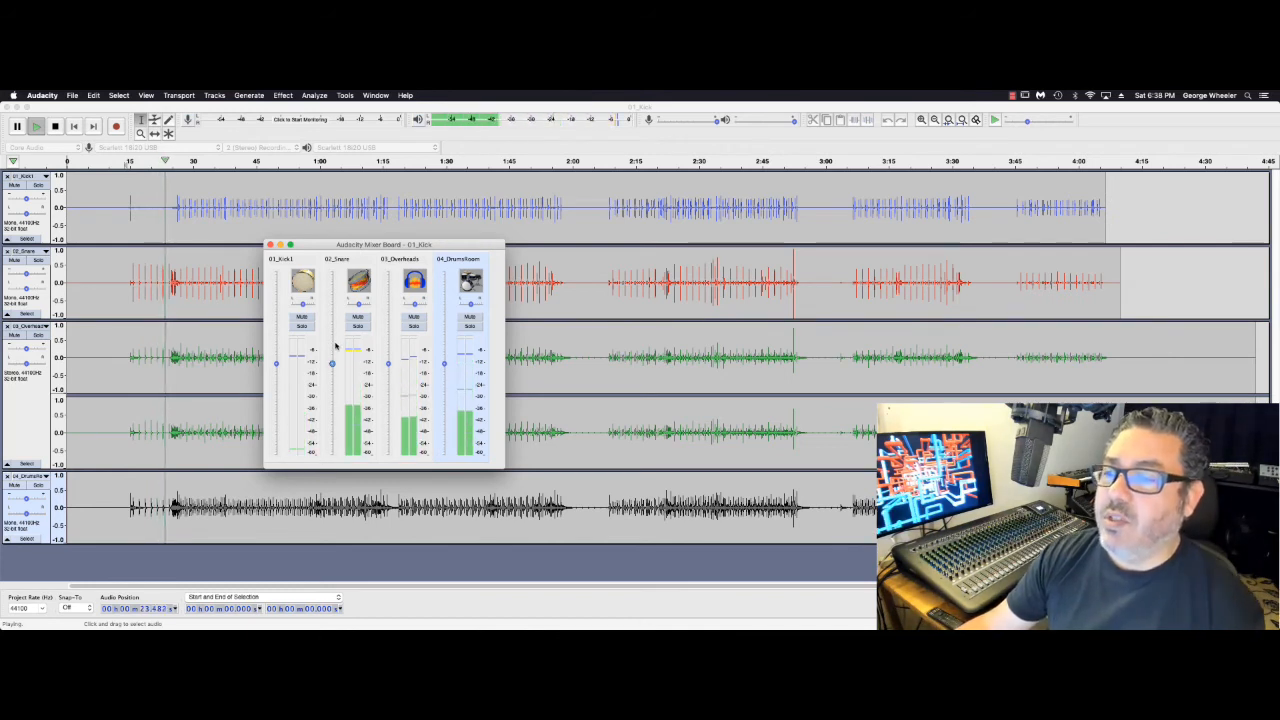
- Mute all four drum channels during playback, and unmute them one by one from 01_Kick1 to 04_DrumsRoom to hear each added
click(302, 316)
click(358, 316)
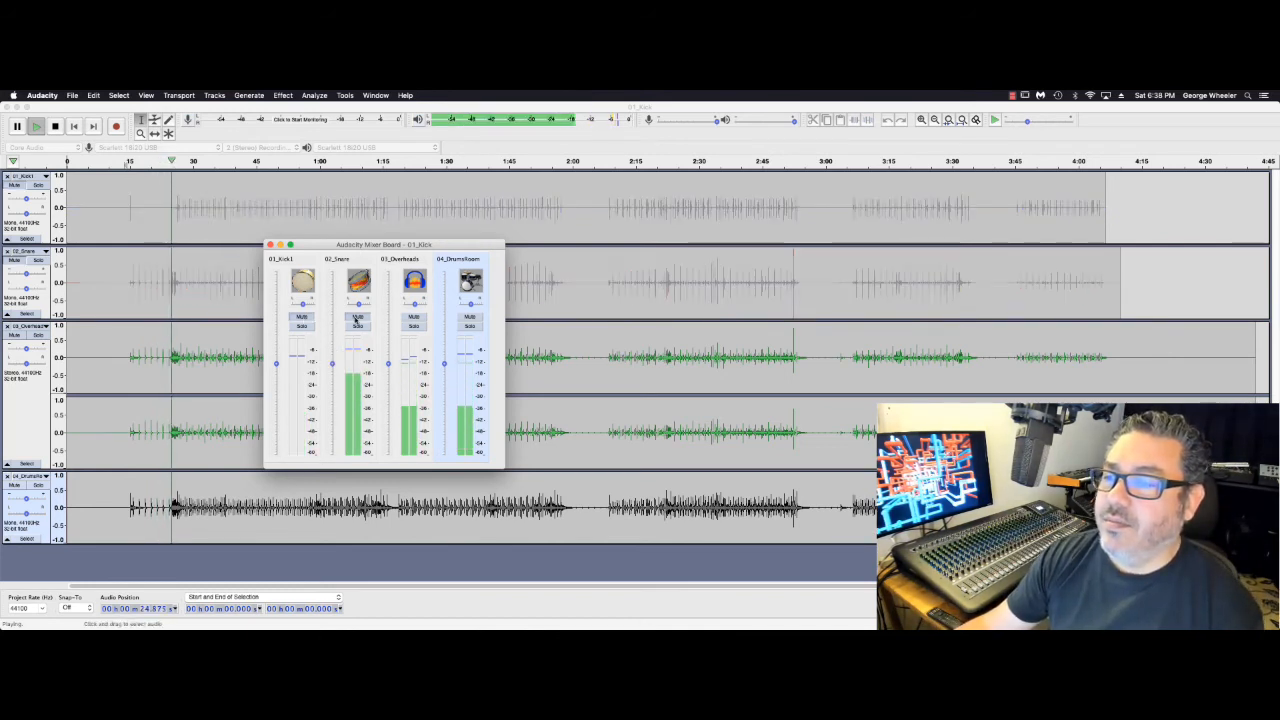
click(413, 317)
click(470, 317)
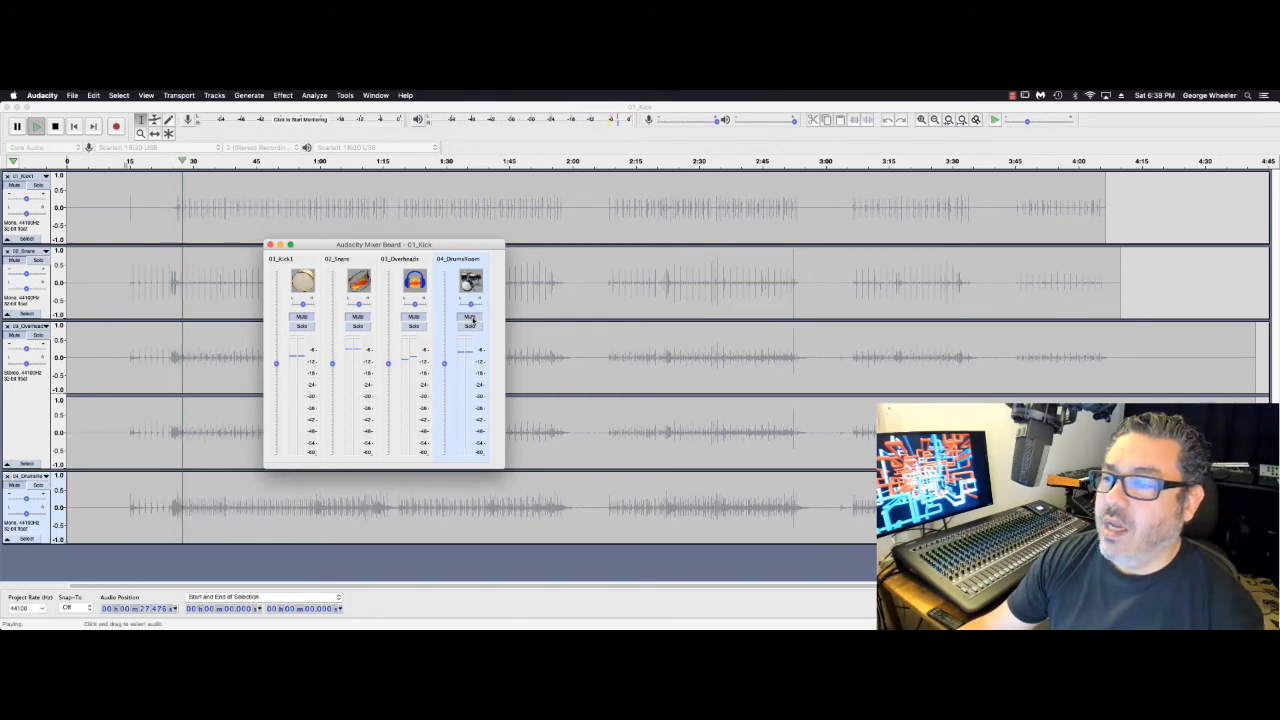
click(304, 318)
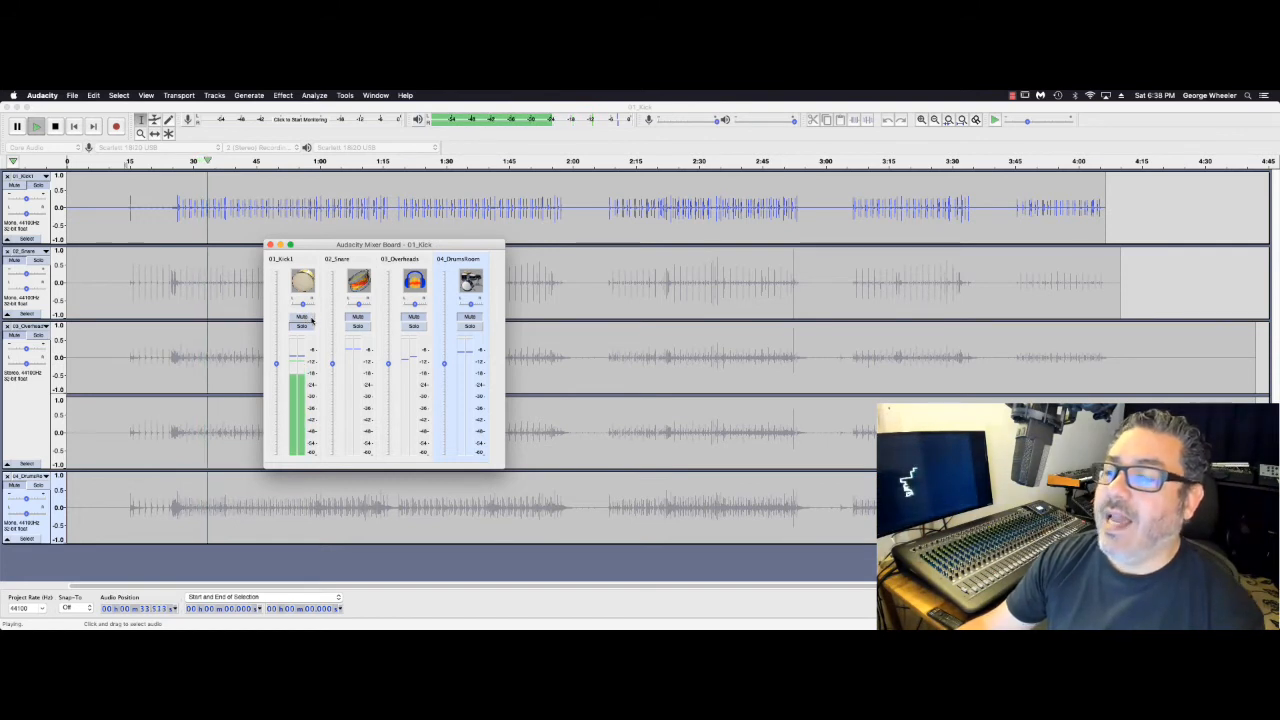
click(358, 317)
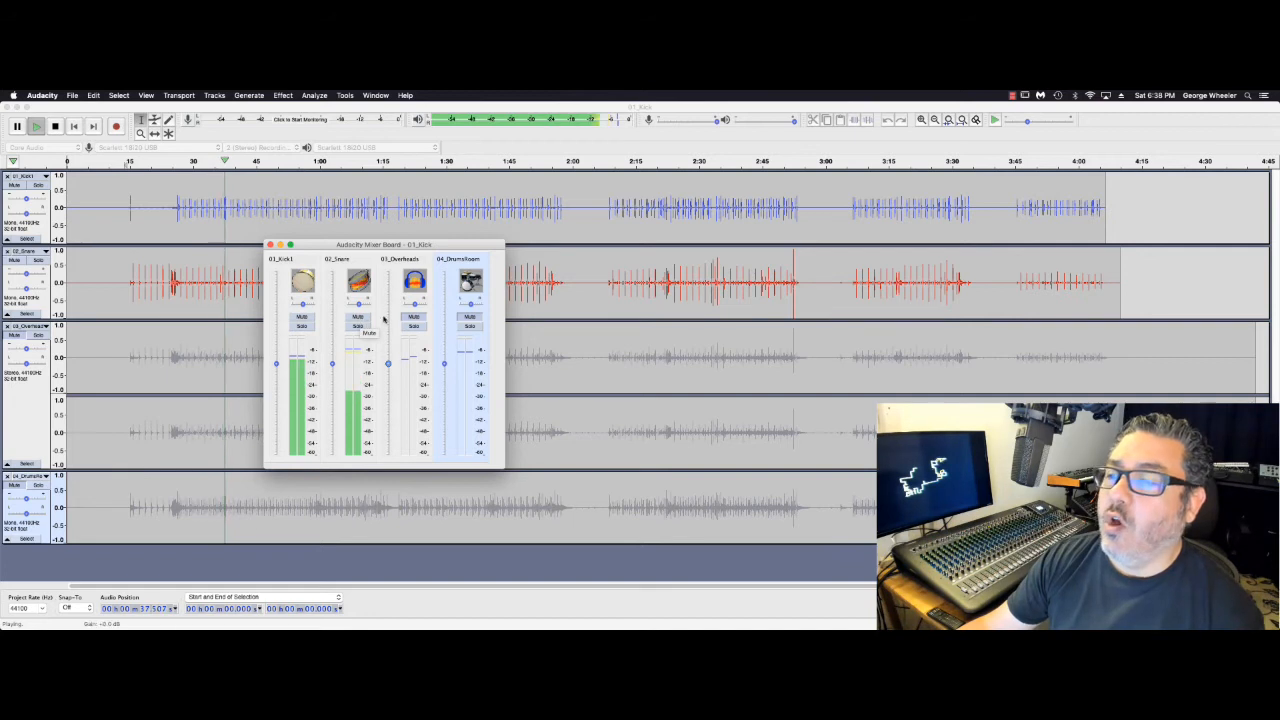
click(414, 317)
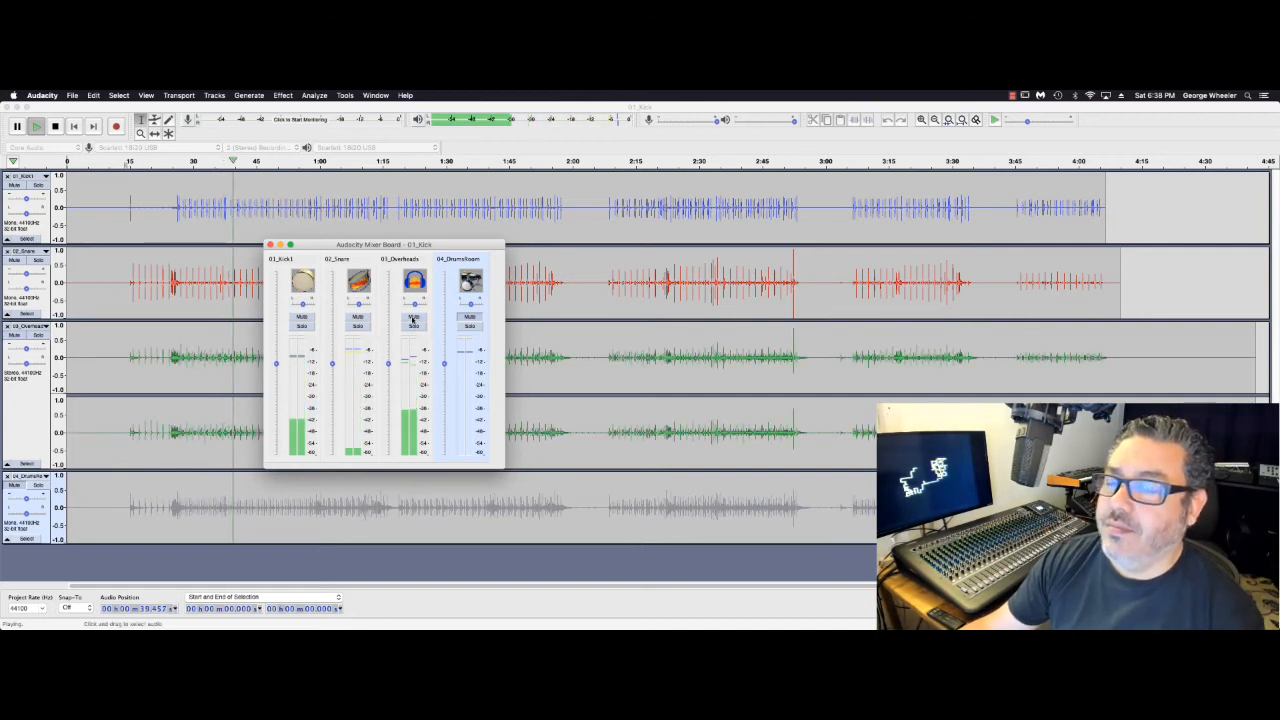
click(470, 317)
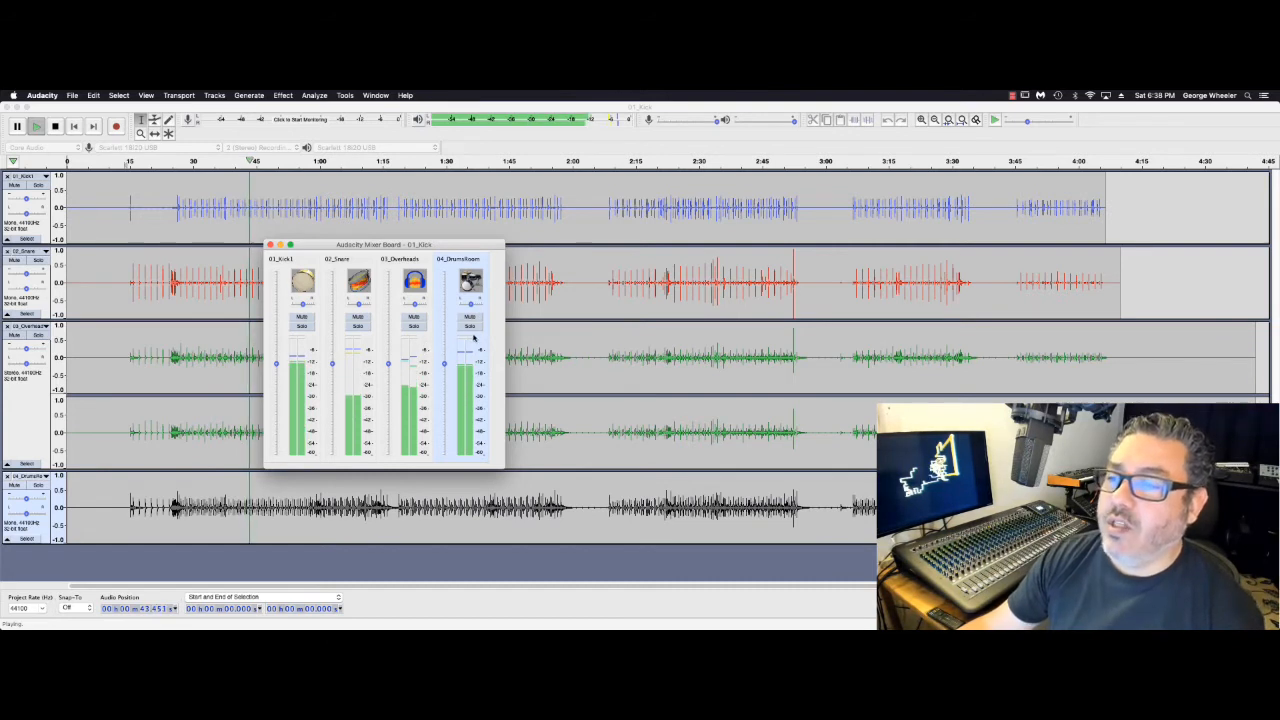
- Lower the 04_DrumsRoom gain to about -14.8 dB while it is soloed, and close the Mixer Board with solo off and playback stopped
click(470, 326)
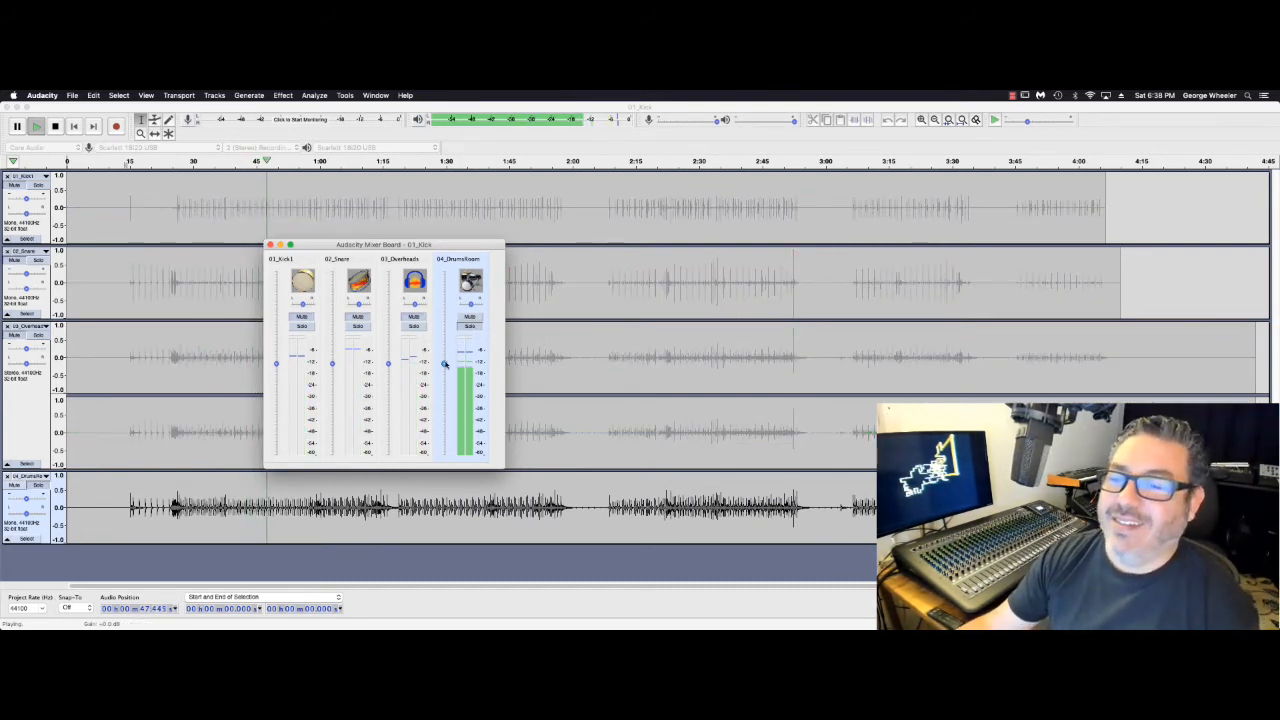
drag(445, 364, 445, 403)
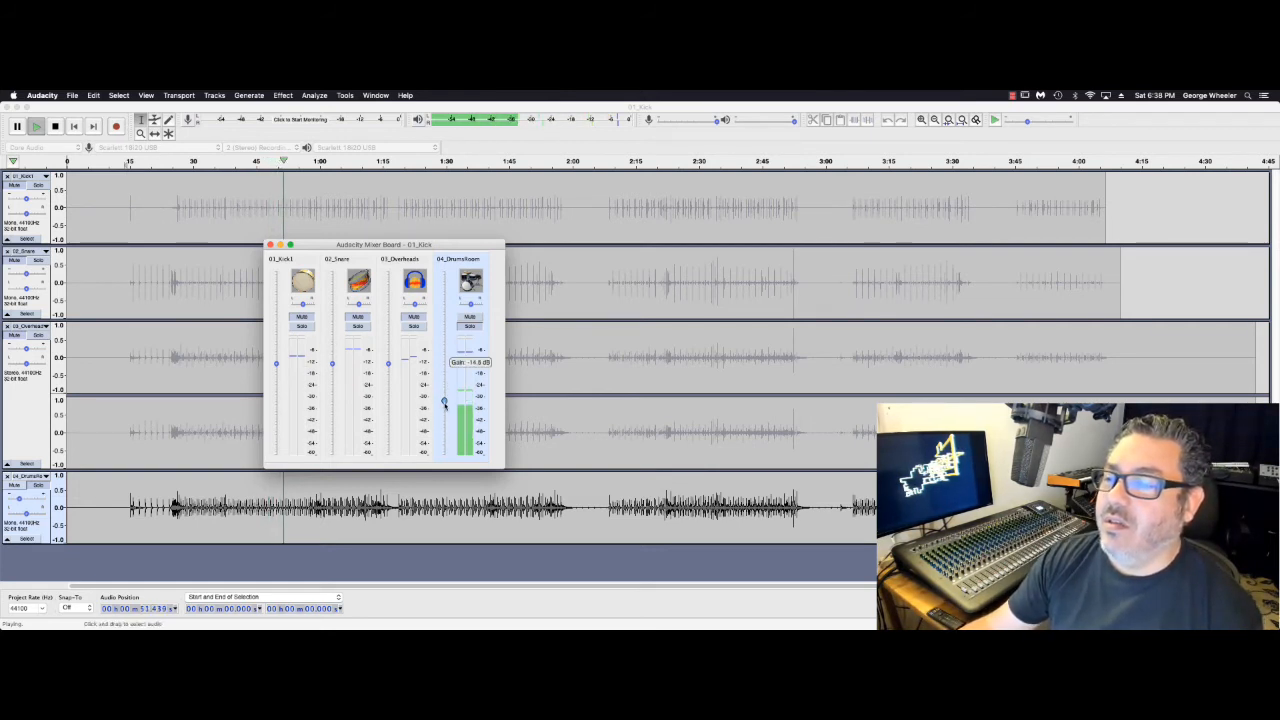
click(469, 327)
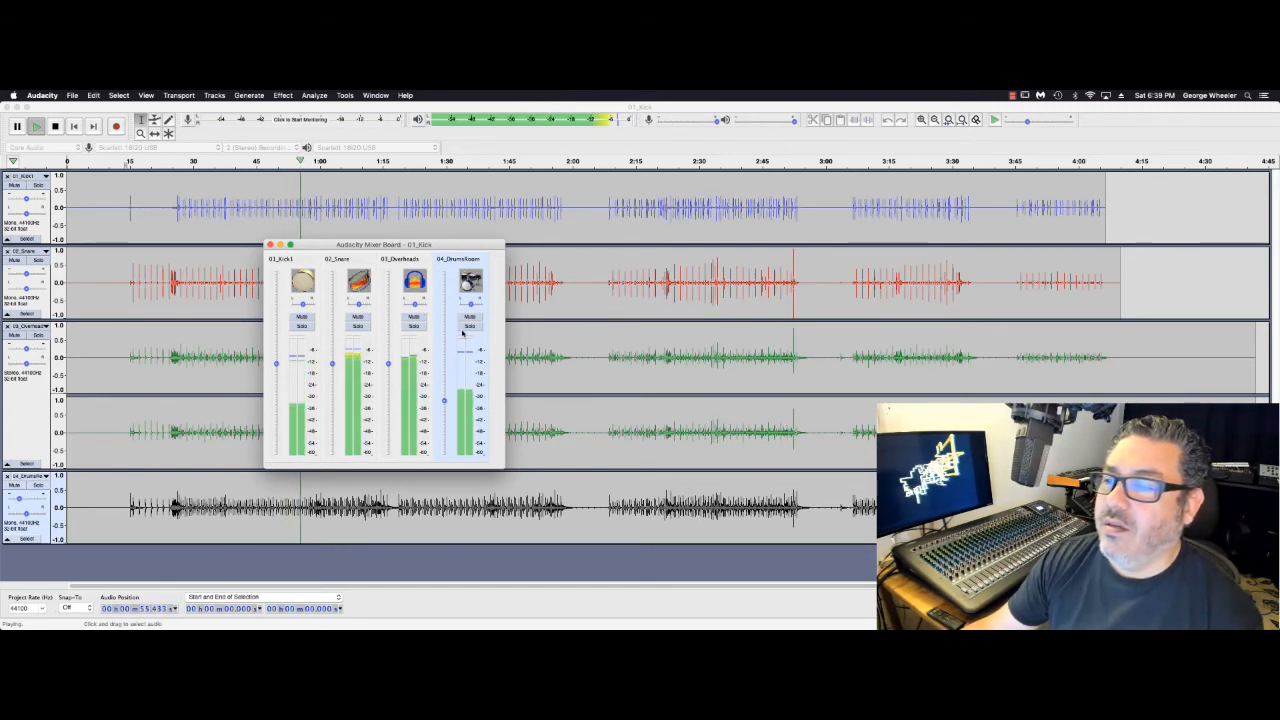
key(space)
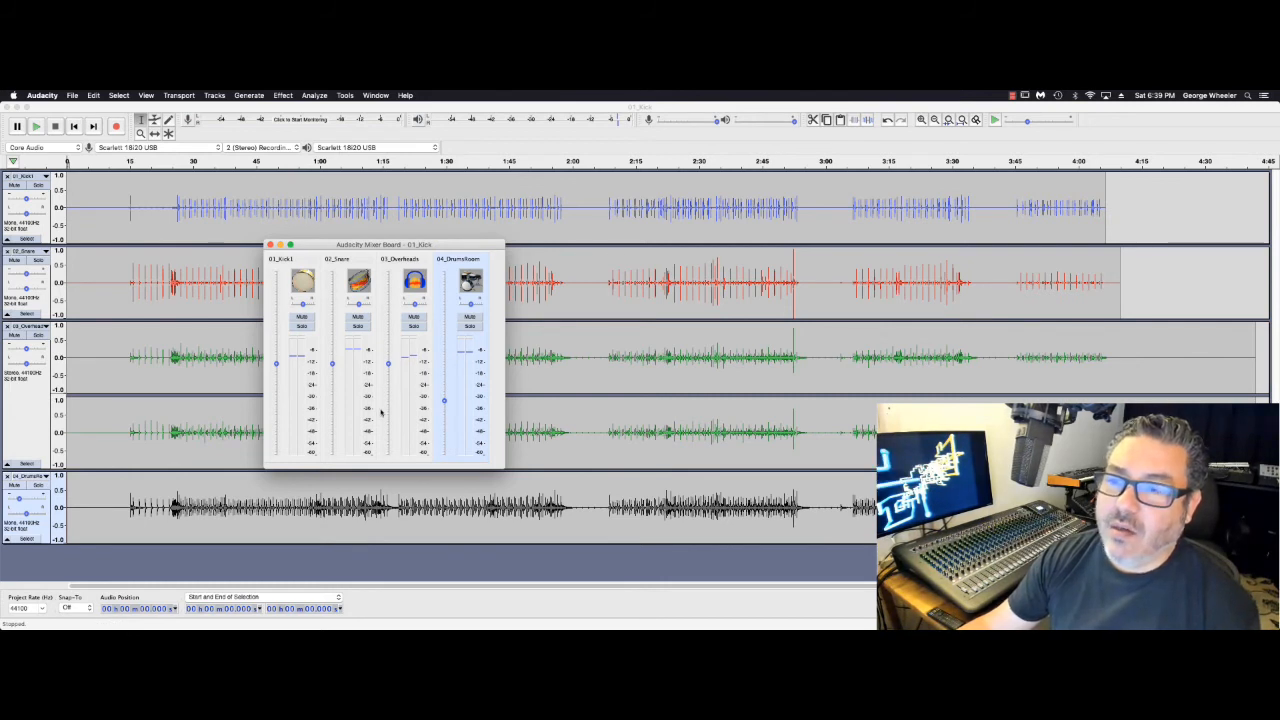
mouse_move(390, 410)
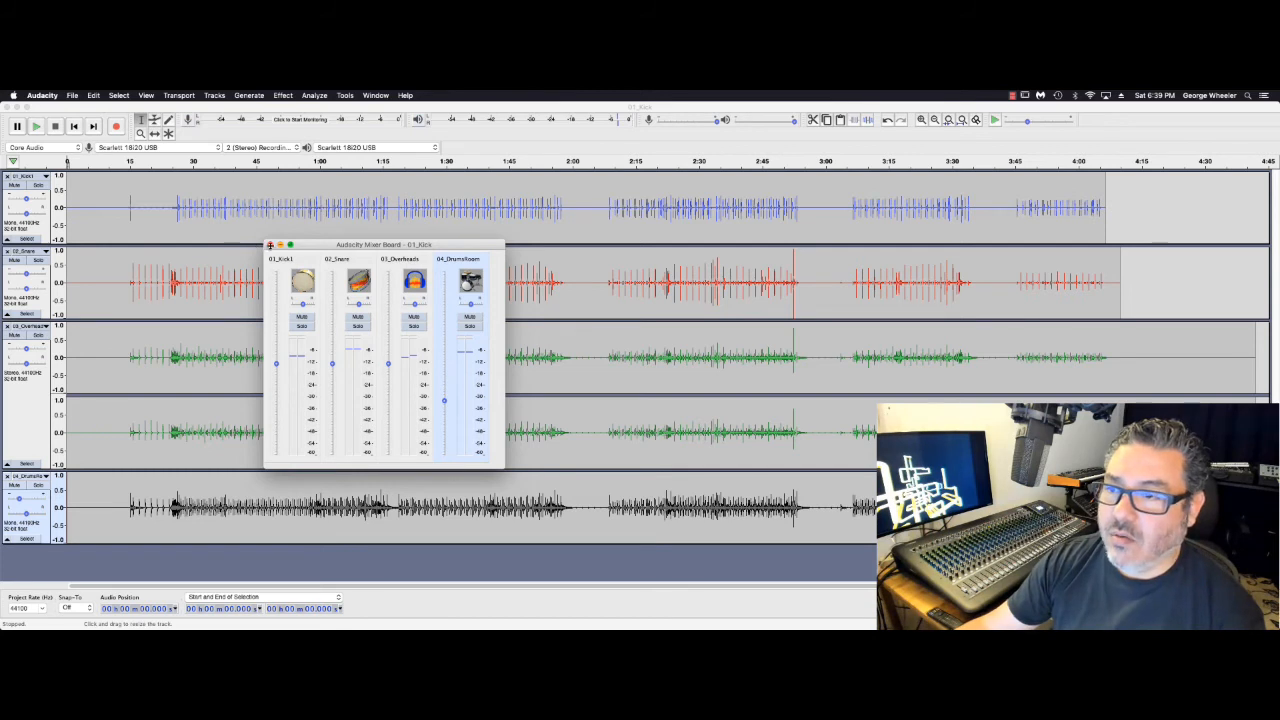
click(269, 244)
- Export the drum tracks as a signed 16-bit PCM WAV named Drum Mix 1 to the Desktop, mixed down to stereo with blank metadata tags
click(72, 95)
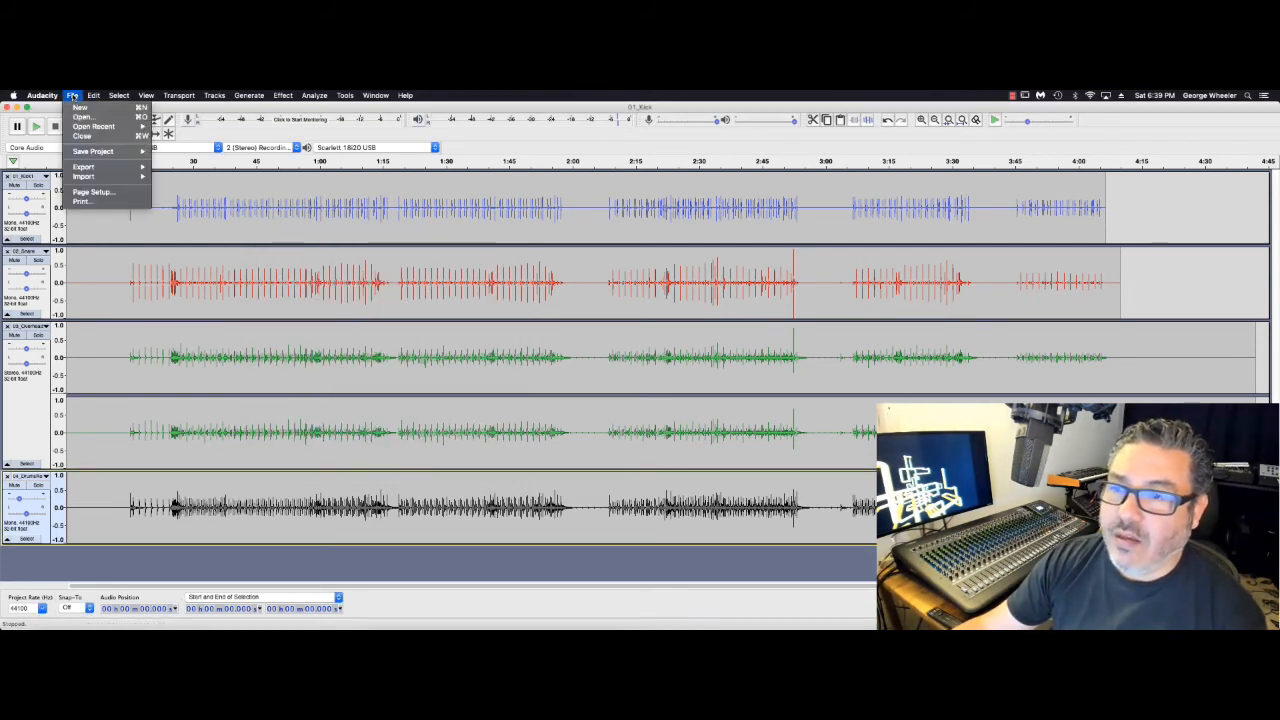
mouse_move(116, 171)
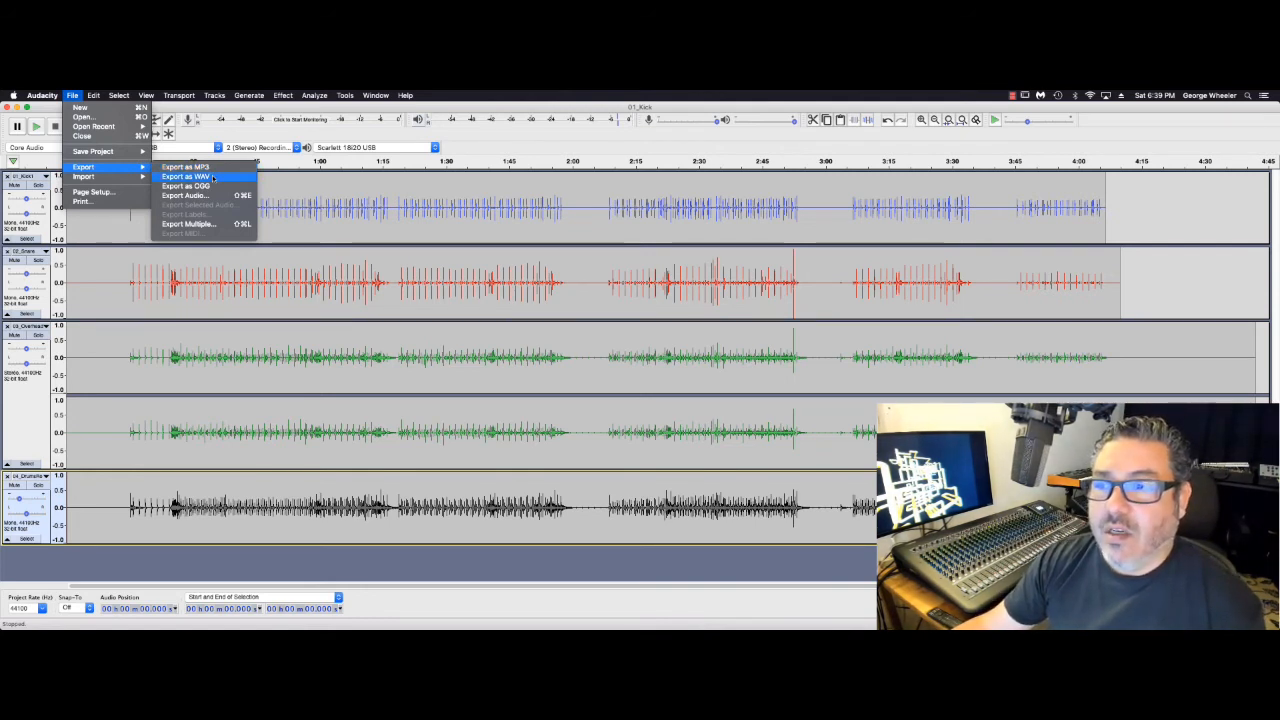
click(207, 177)
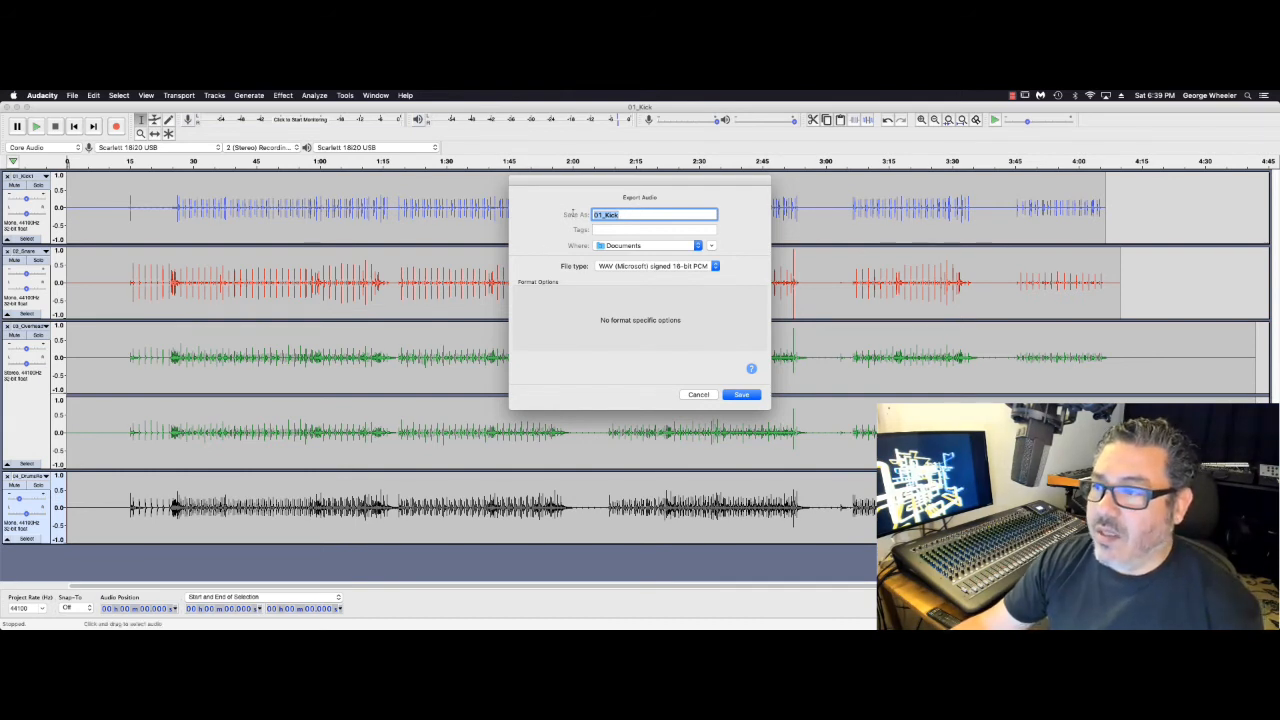
text(Drum)
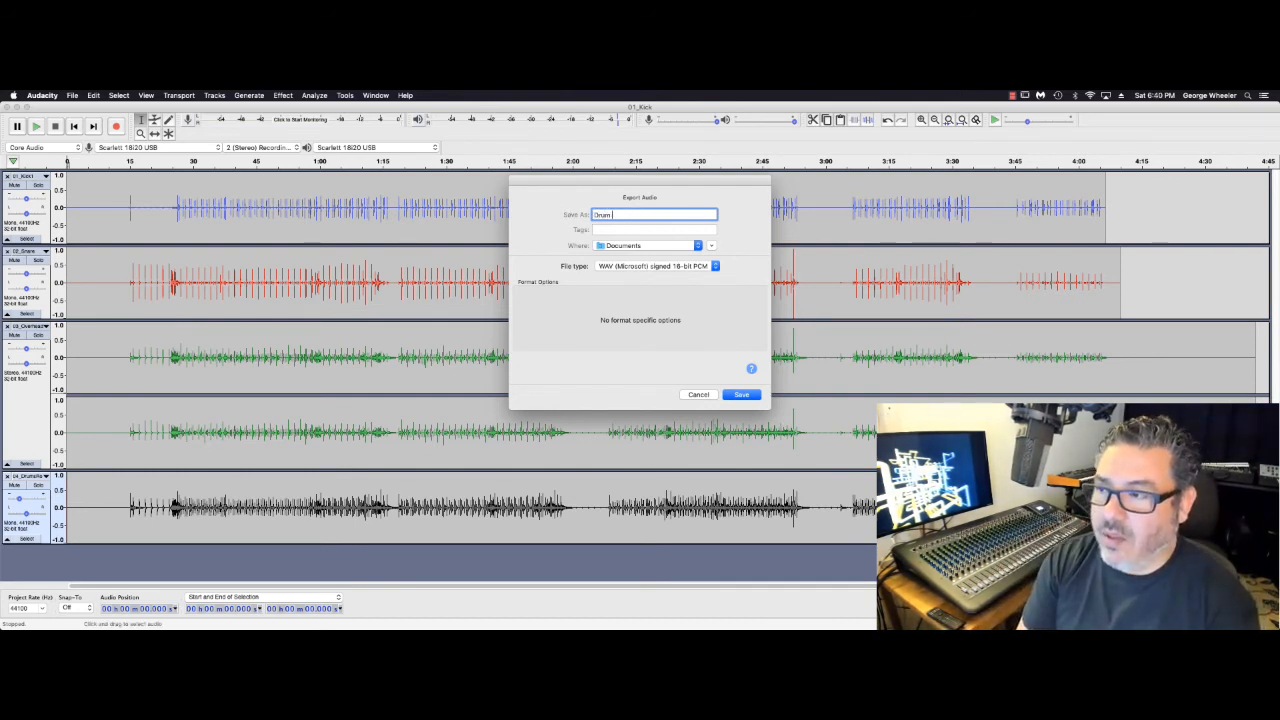
text( Mix 1)
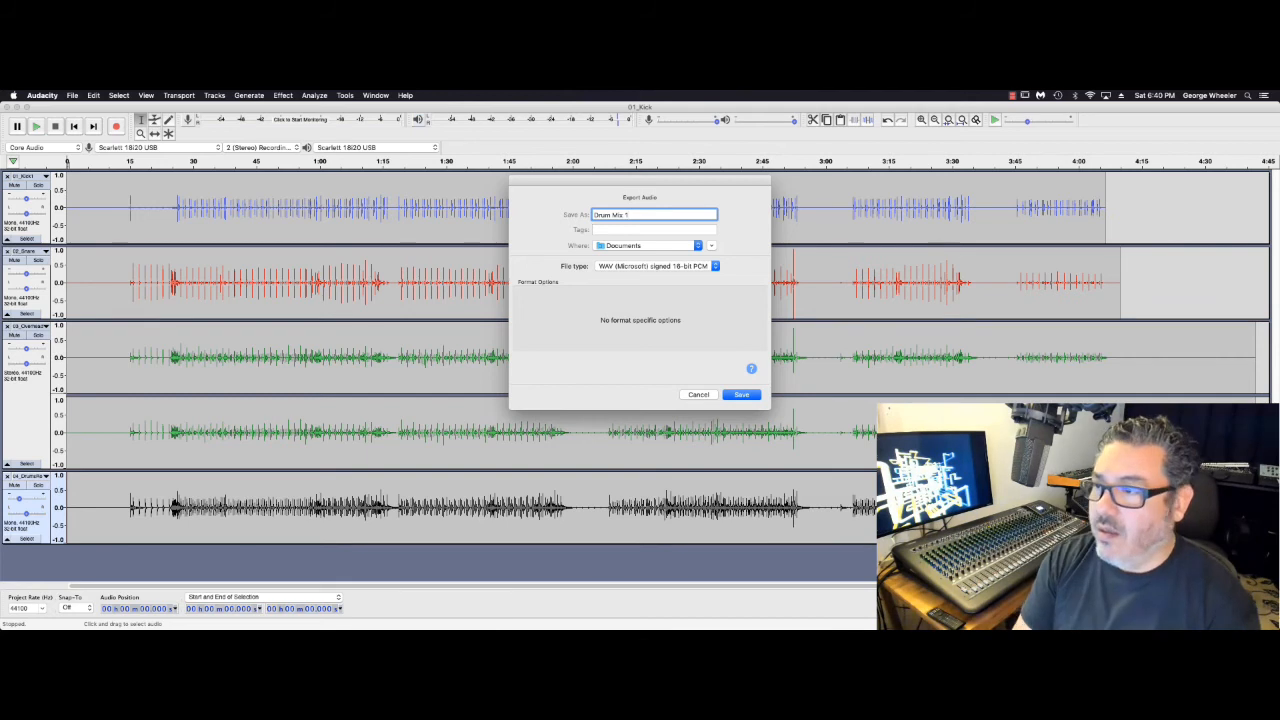
click(676, 247)
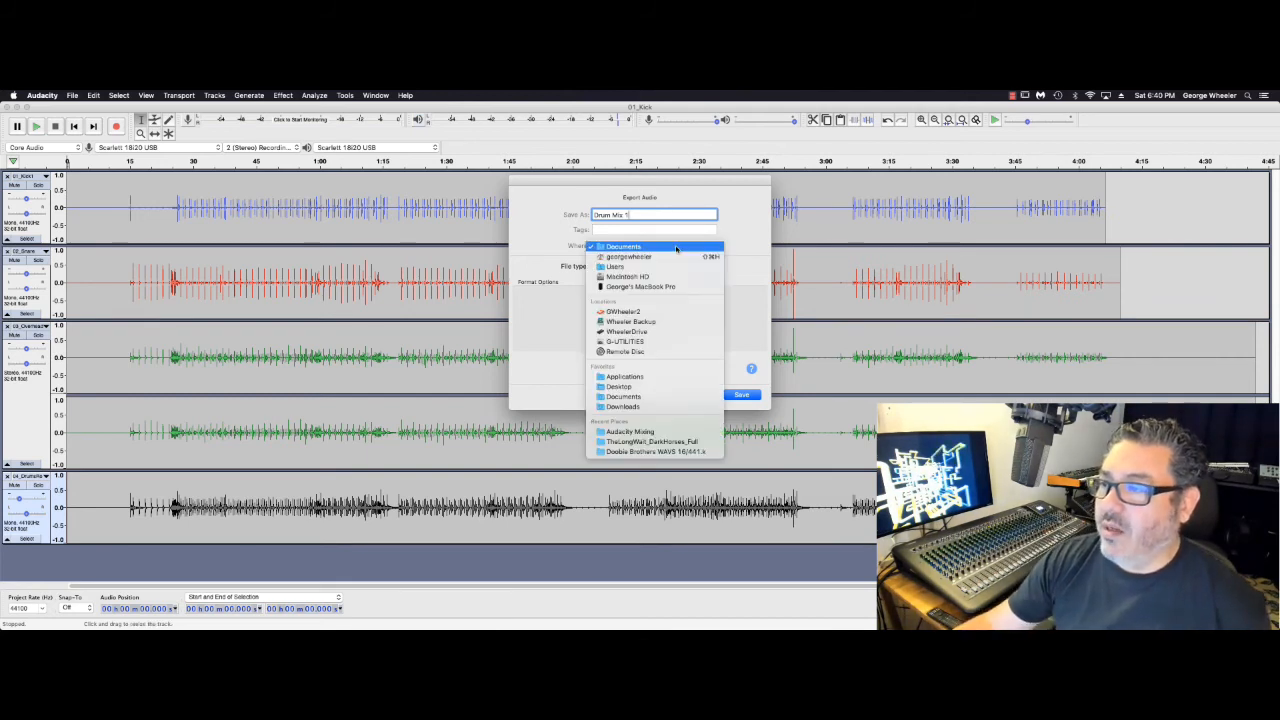
click(620, 386)
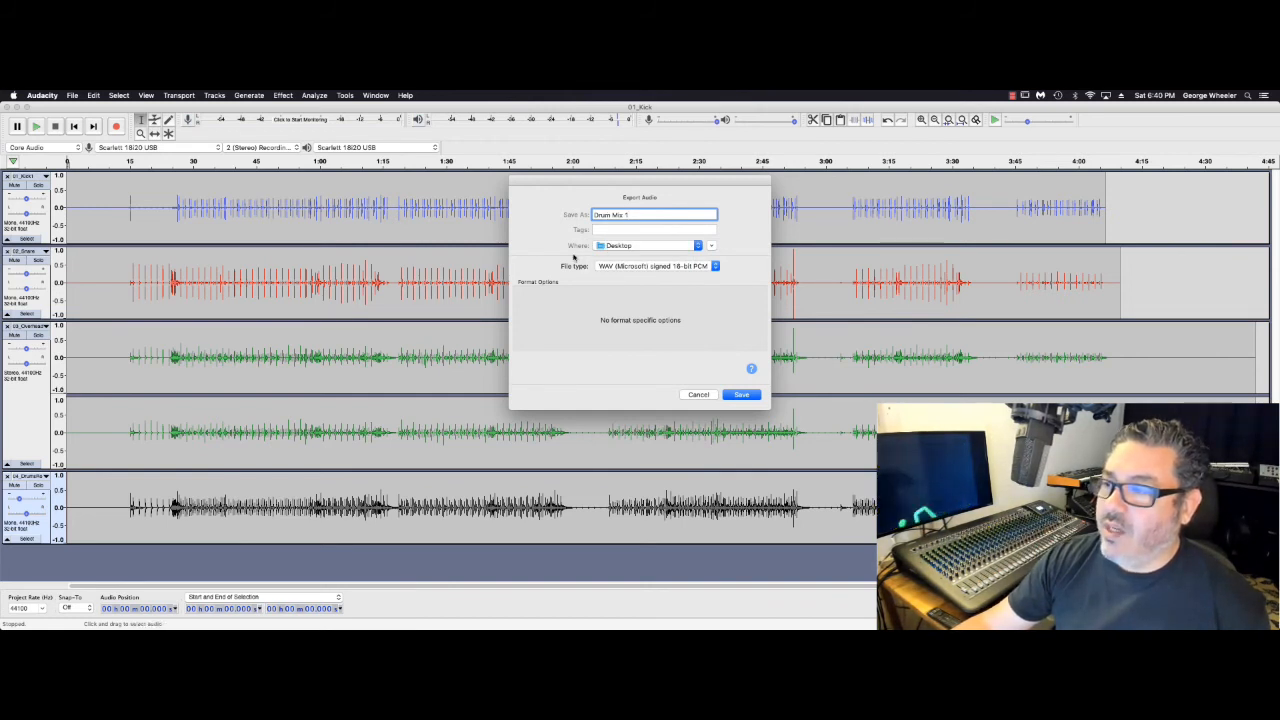
click(740, 394)
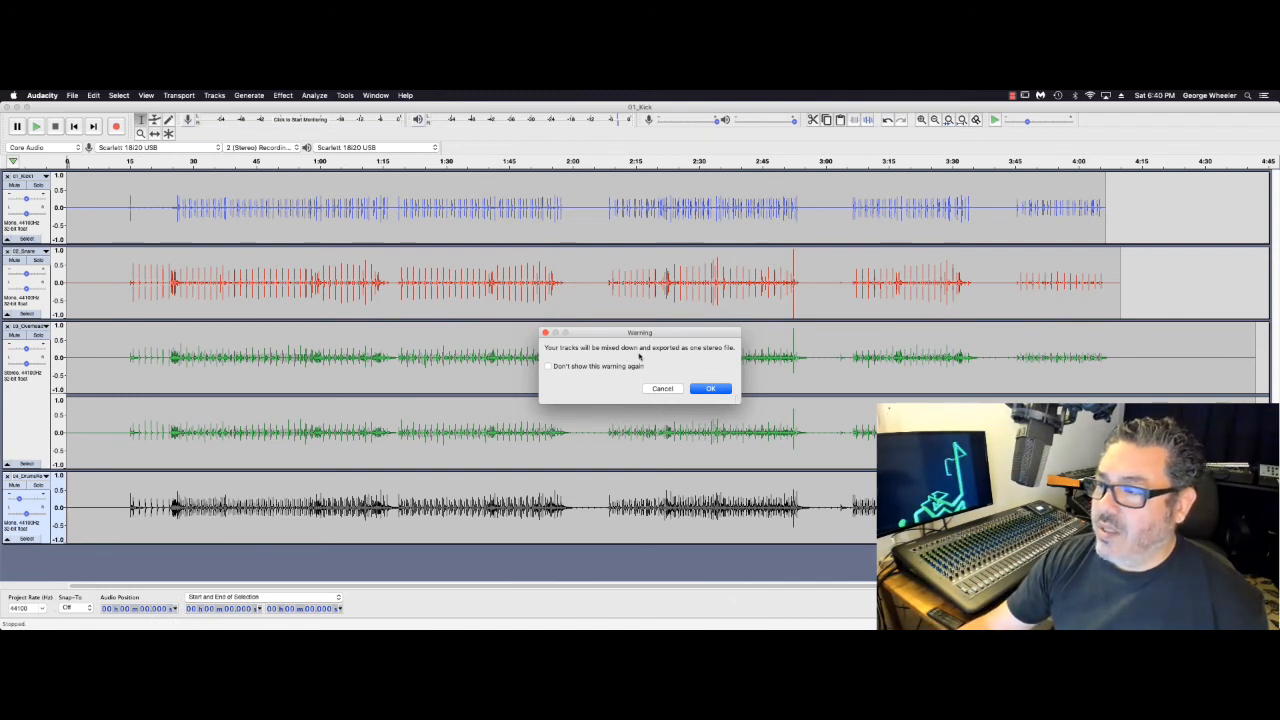
click(710, 390)
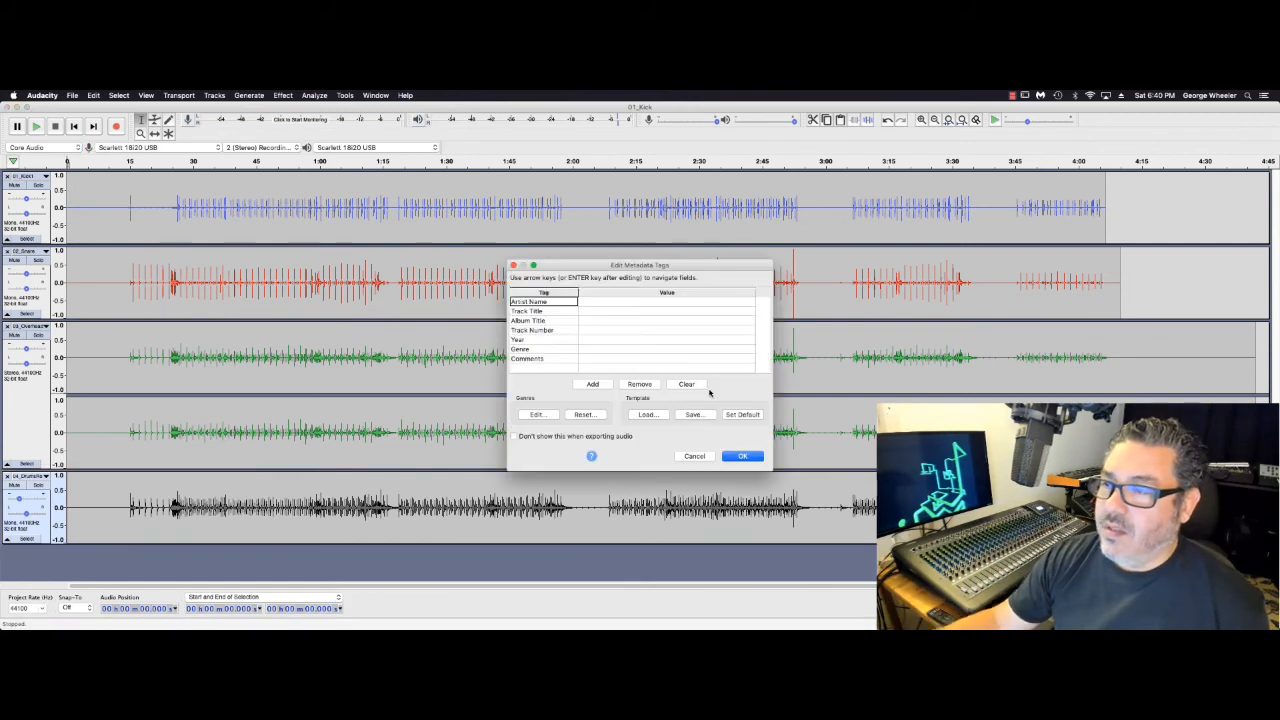
click(741, 457)
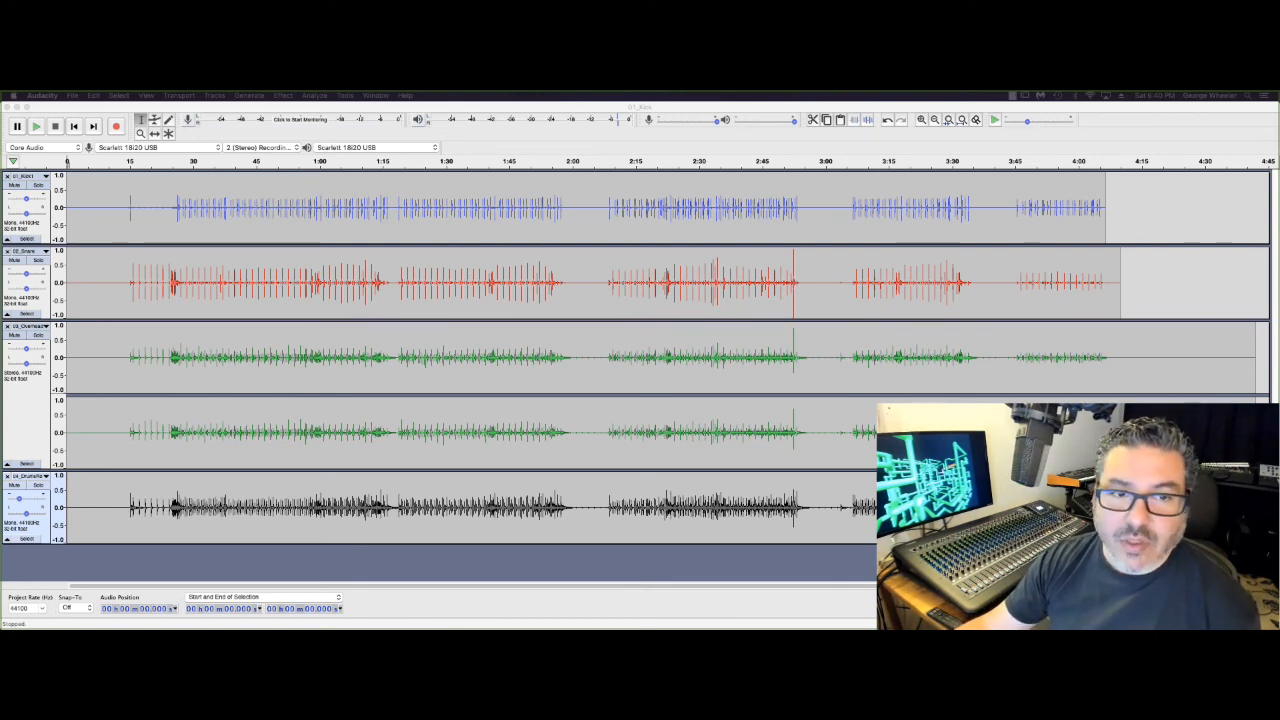
- Open the exported Drum Mix 1.wav in QuickTime Player, play it, skip ahead past the silent intro, then pause and close the player
drag(2, 245, 400, 206)
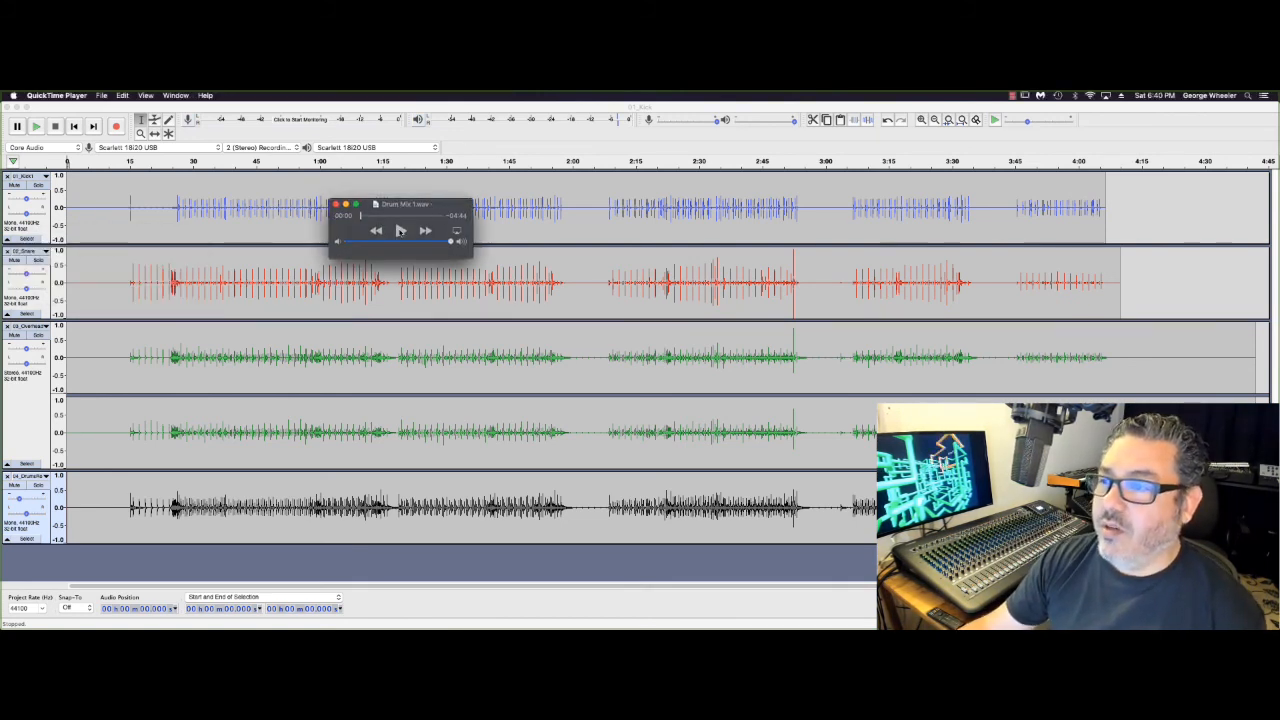
click(400, 230)
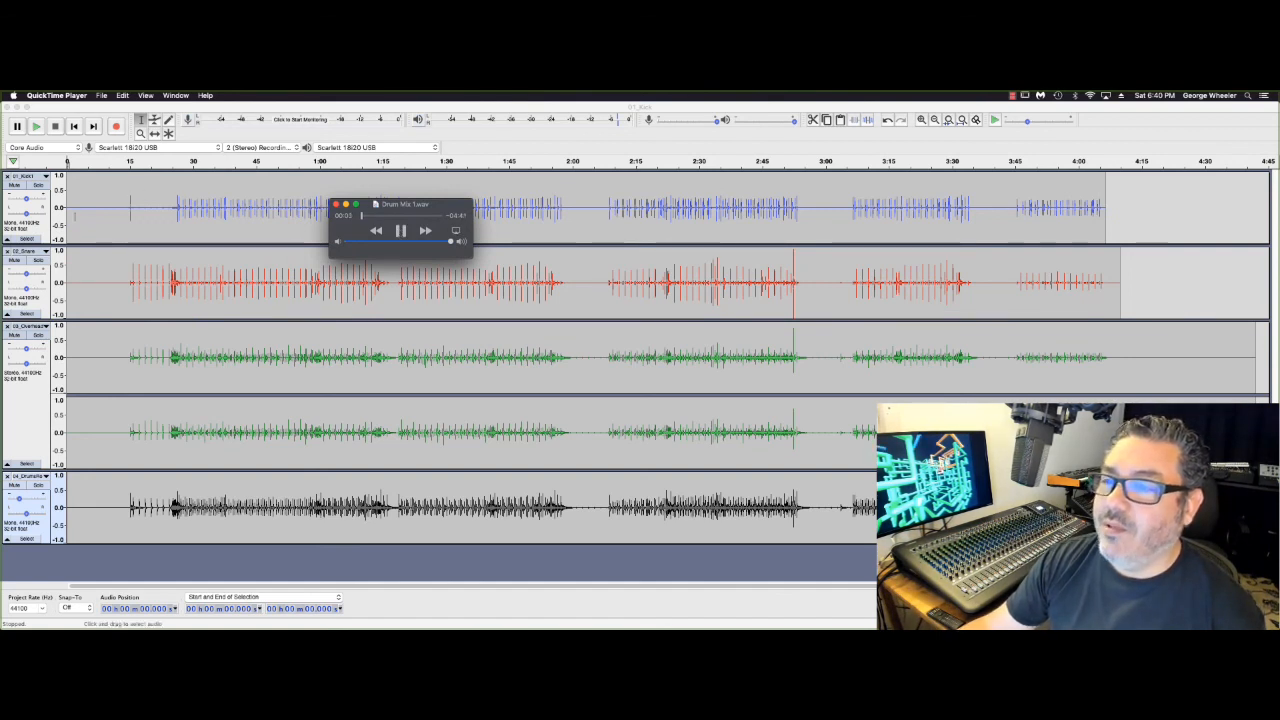
click(368, 216)
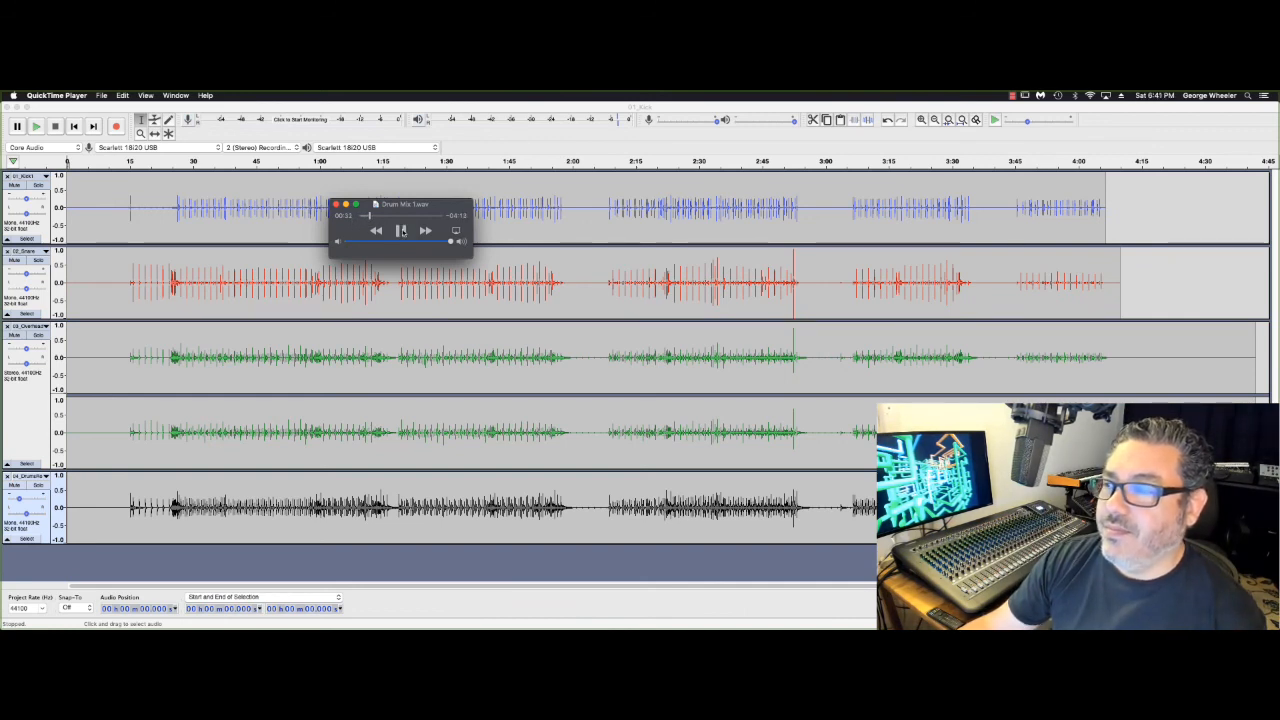
click(401, 231)
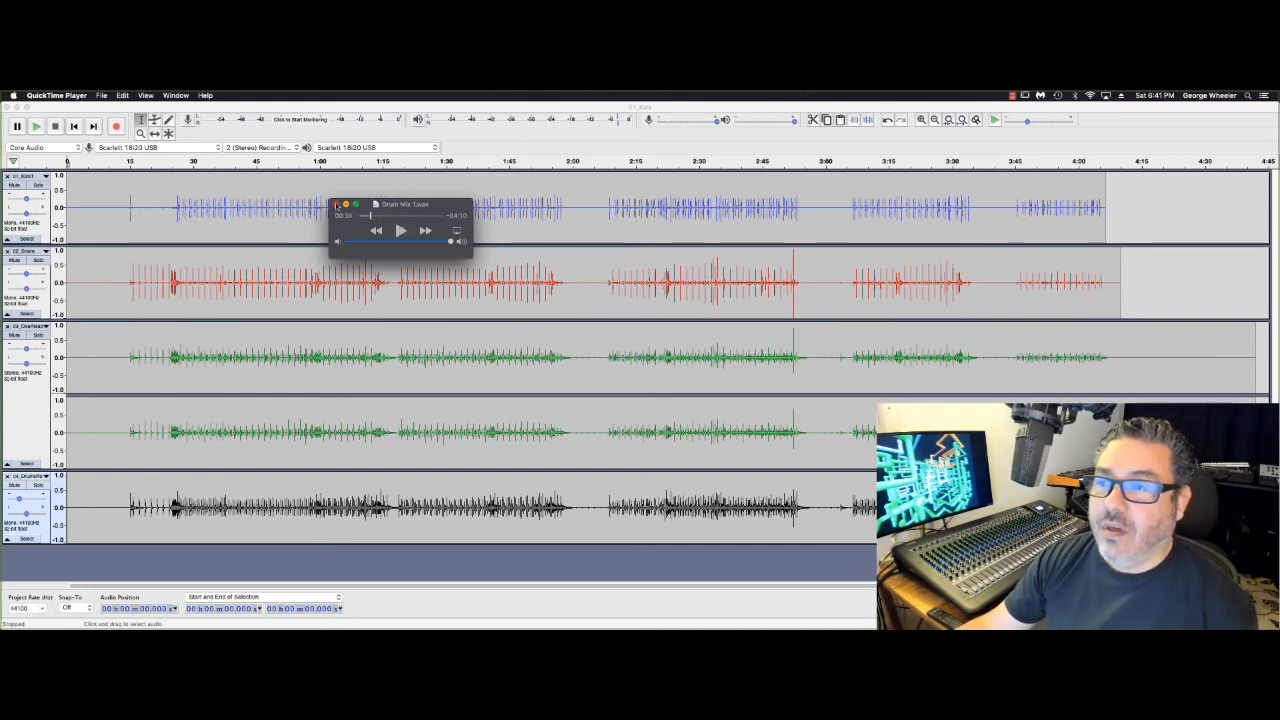
click(336, 204)
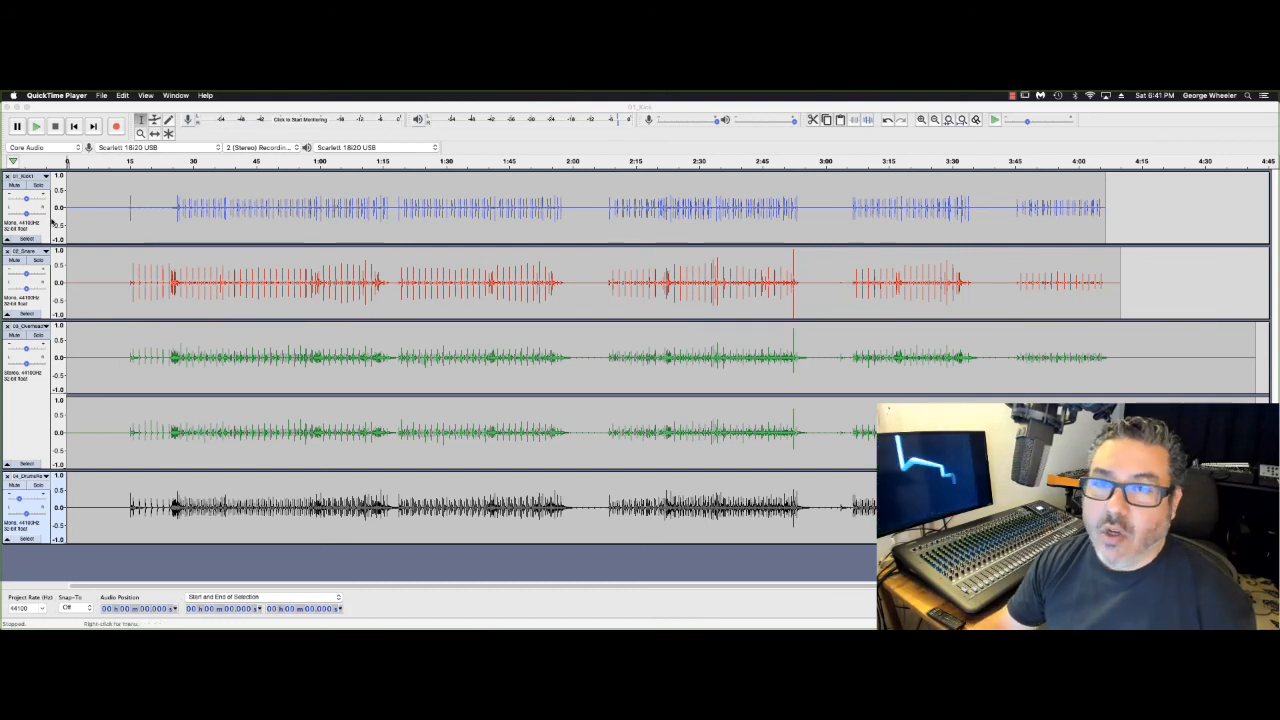